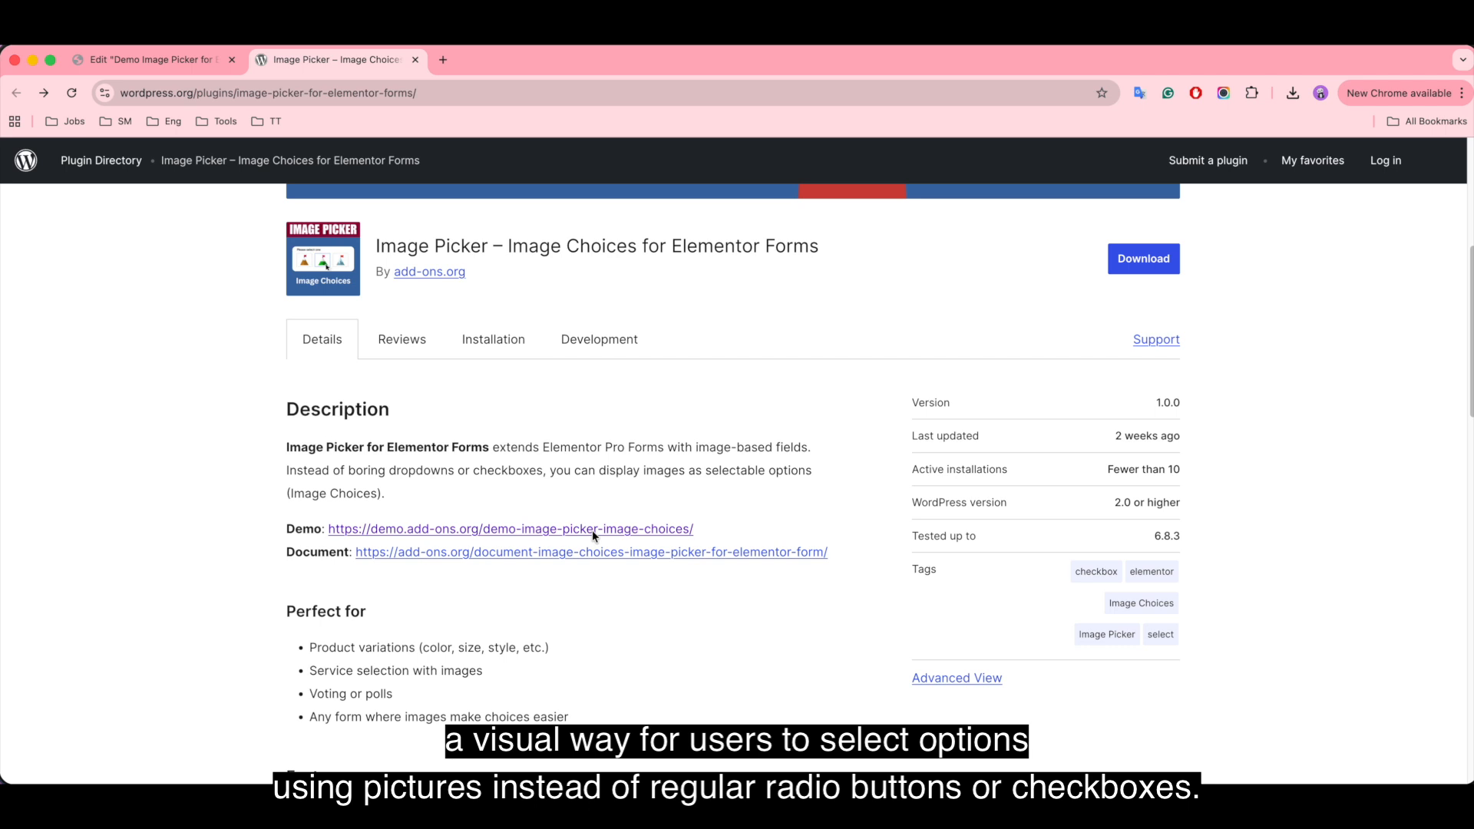
- Open the plugin's demo page and examine its styles, choosing Option 2 in the image dropdown and Option 3 in the Simple and Card pickers
left_click(588, 531)
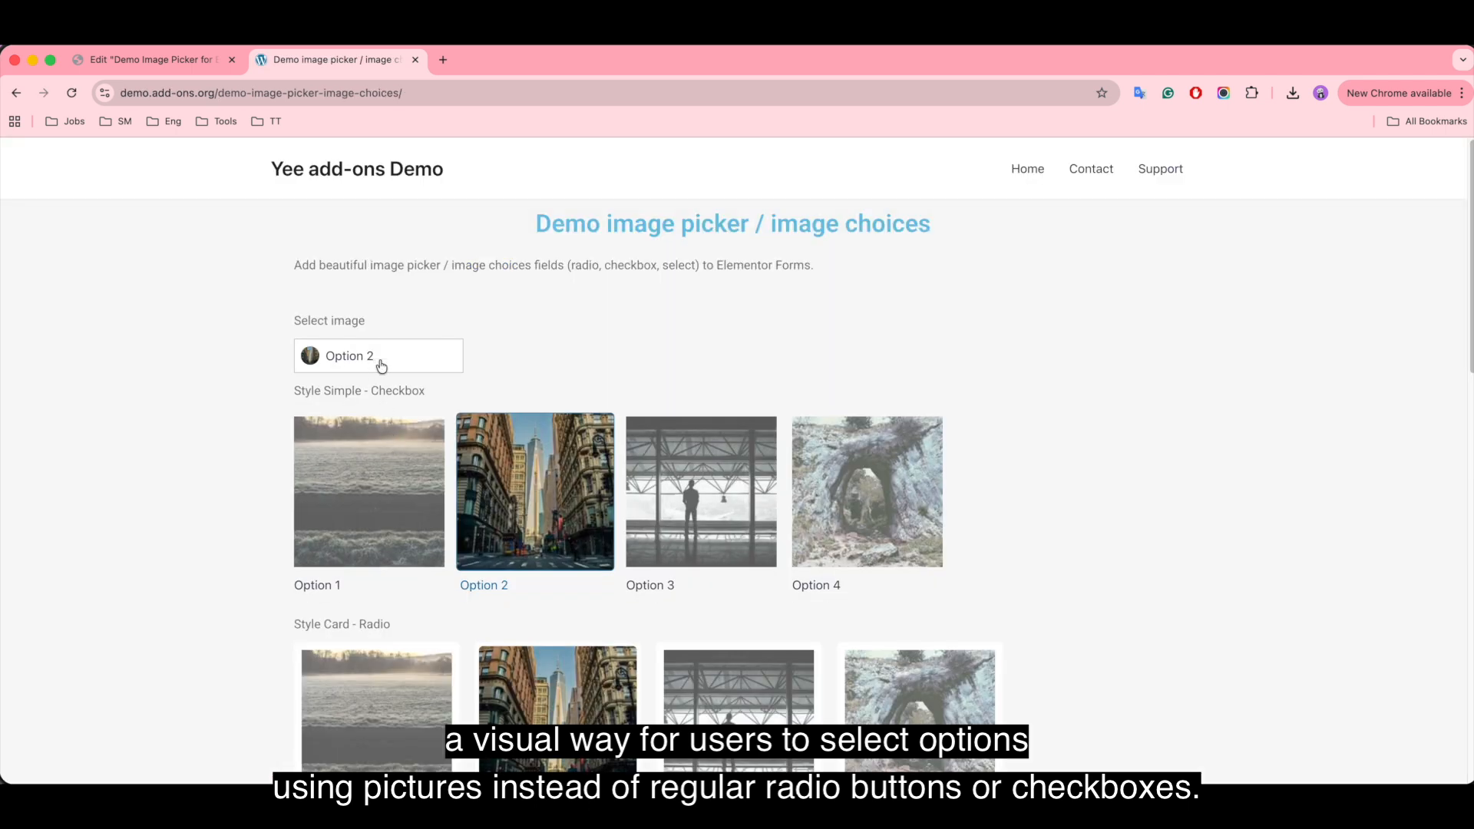
left_click(426, 363)
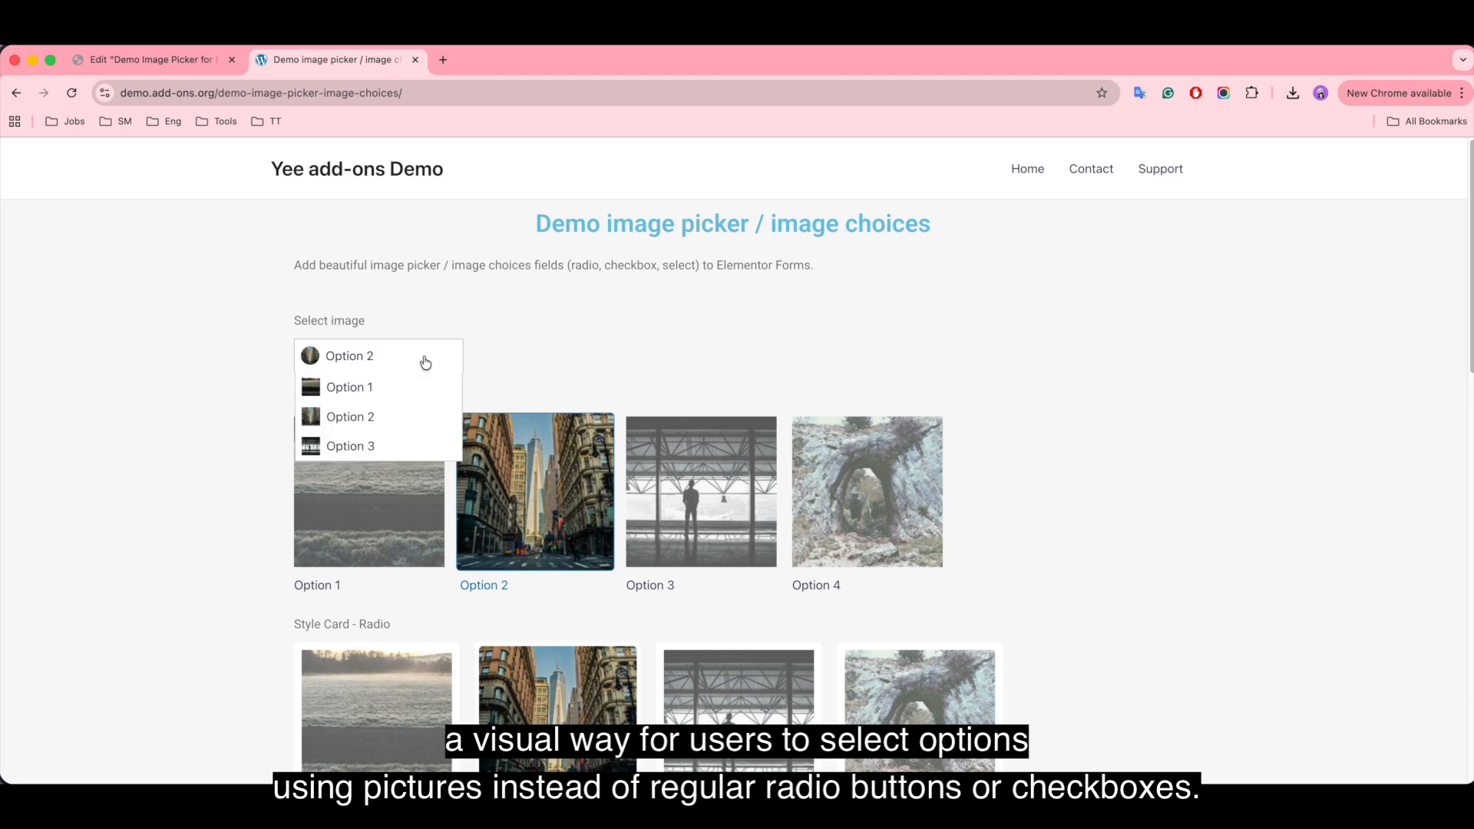
left_click(388, 417)
scroll(676, 460, "down", 1)
left_click(690, 466)
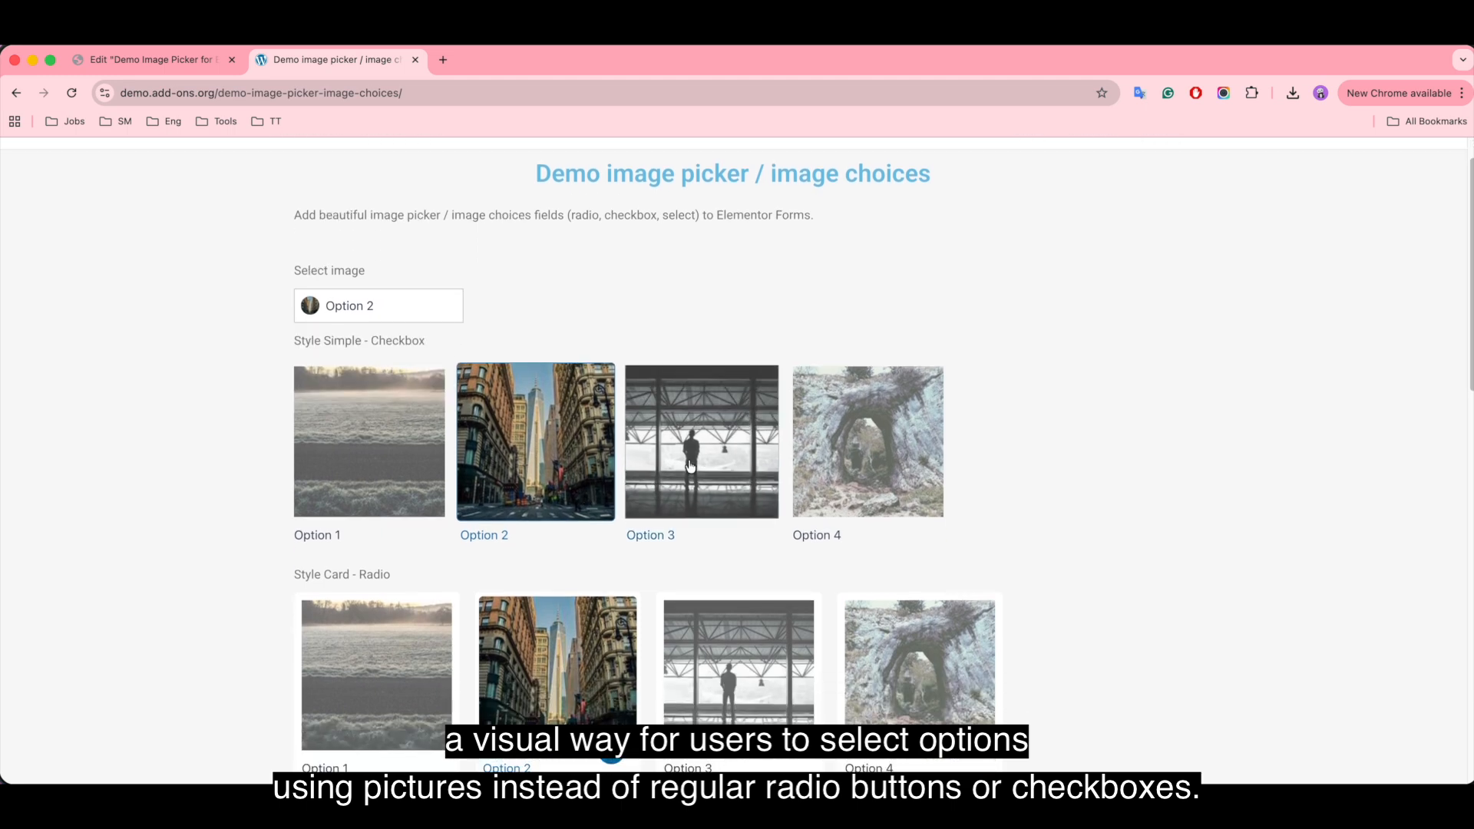
scroll(690, 466, "down", 3)
left_click(729, 470)
scroll(733, 465, "down", 3)
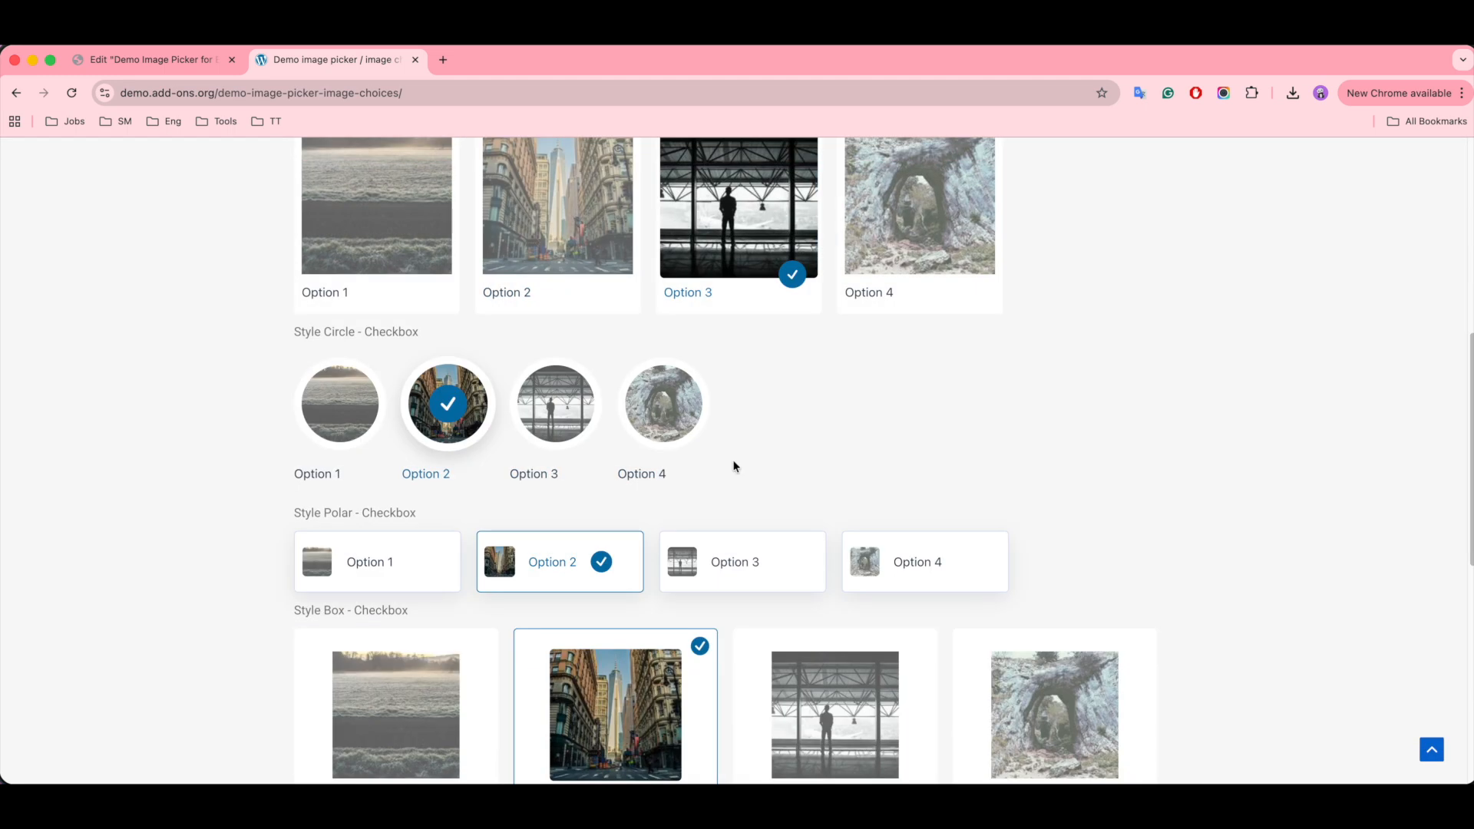
scroll(733, 466, "down", 7)
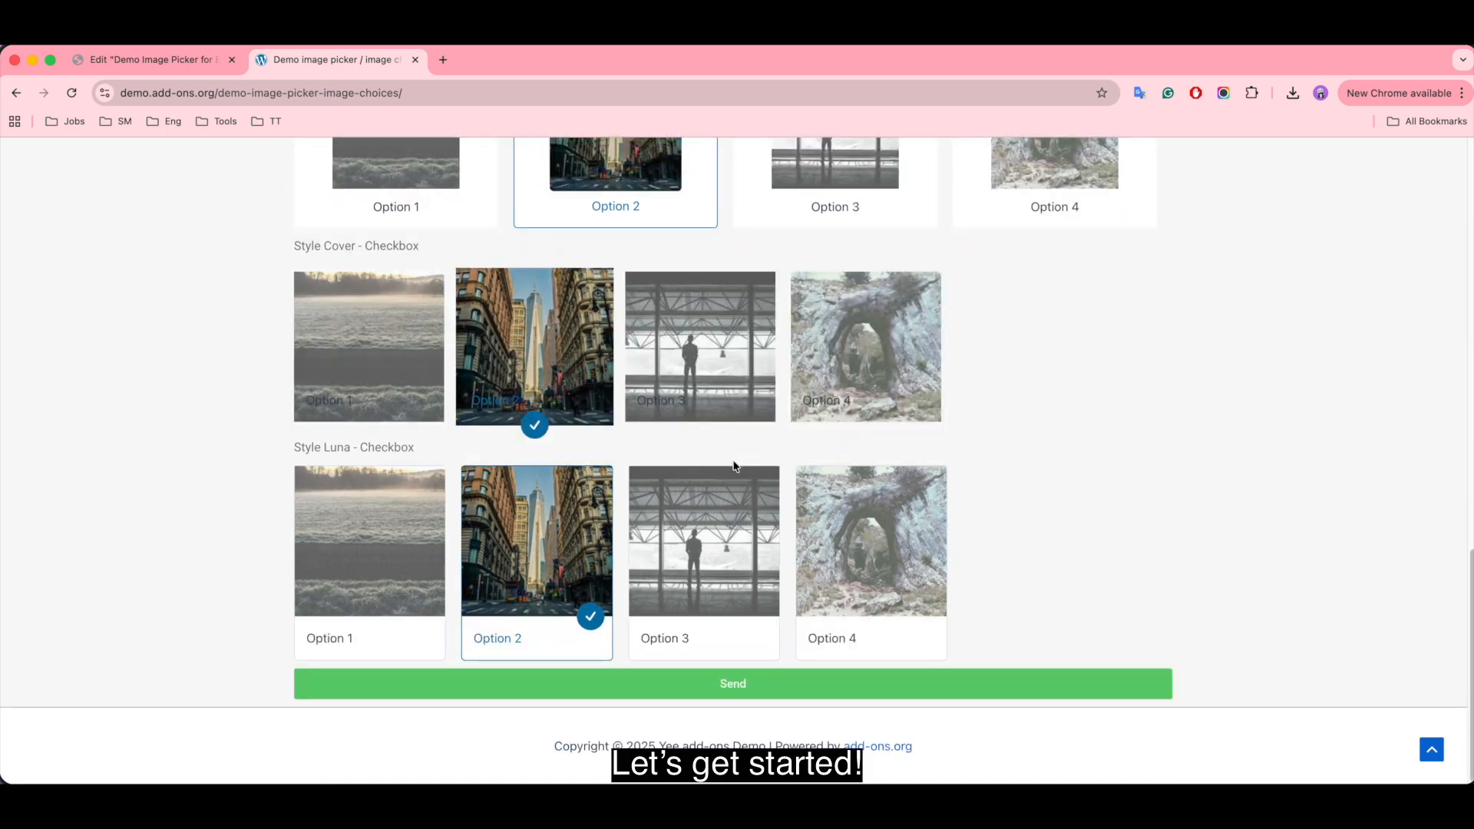
- Switch to the Elementor editor for the demo page and place a Form widget in the empty container below the title
left_click(176, 58)
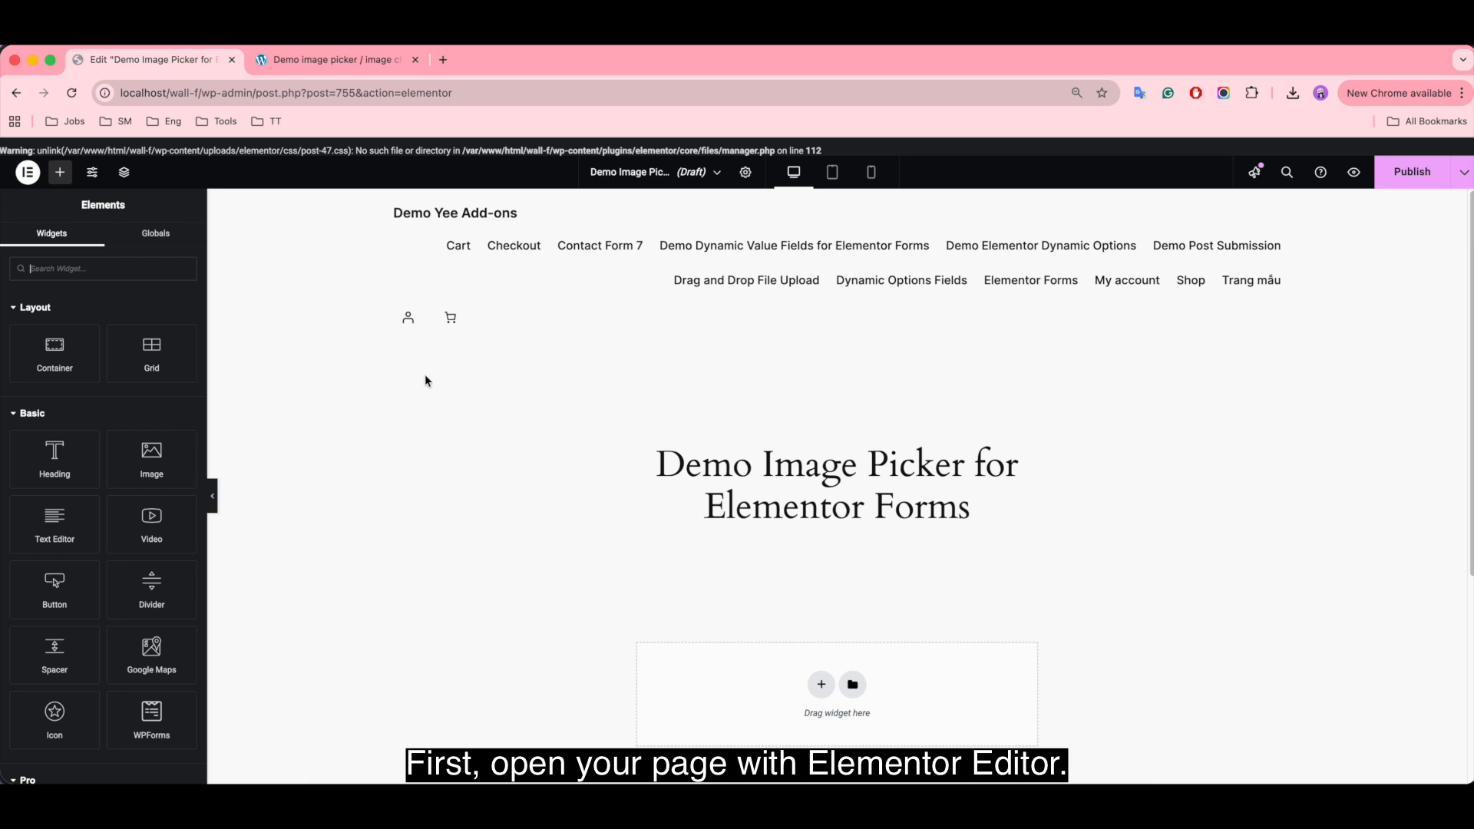
scroll(125, 551, "down", 5)
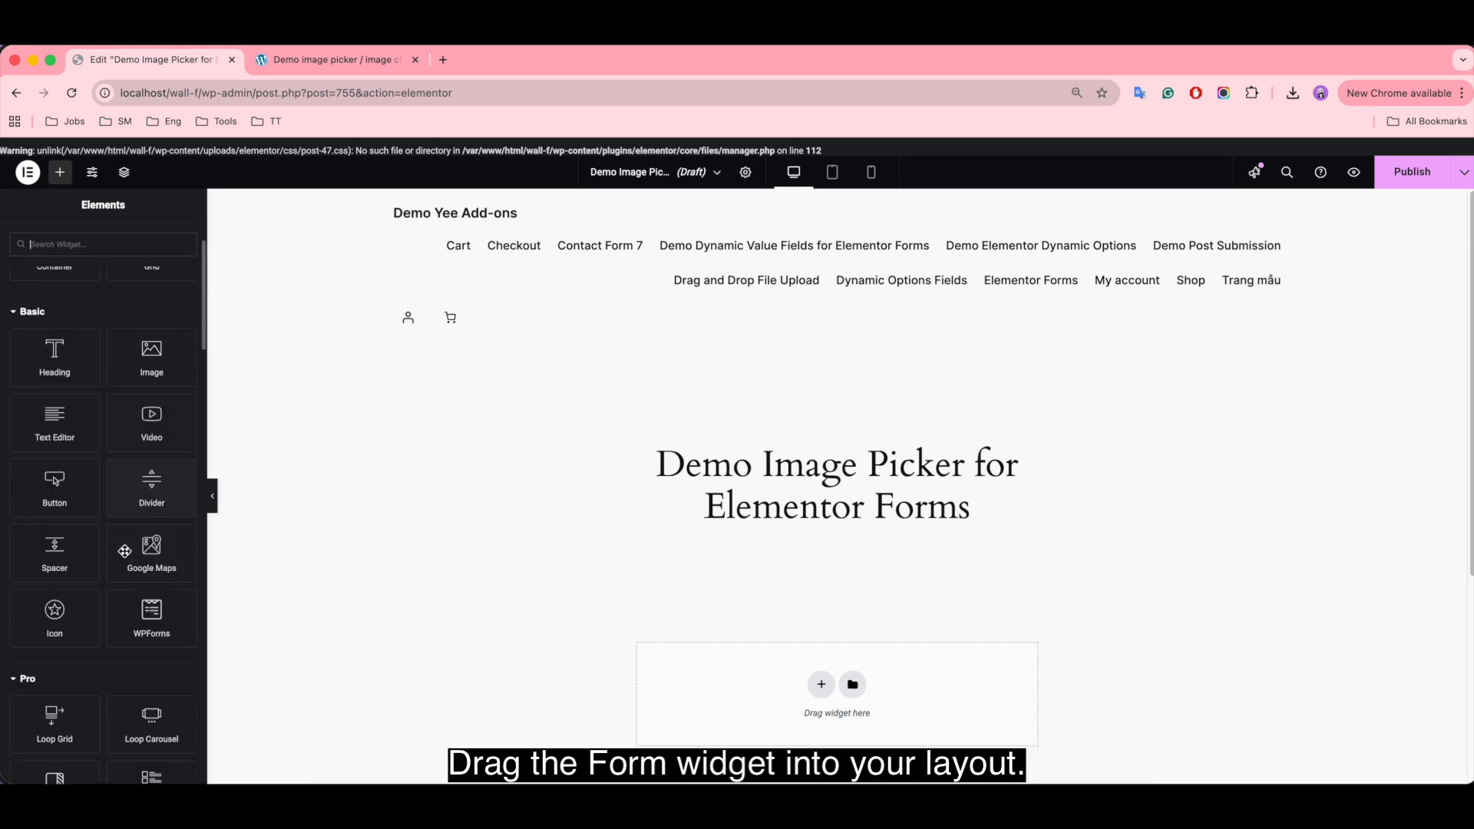
scroll(124, 550, "down", 5)
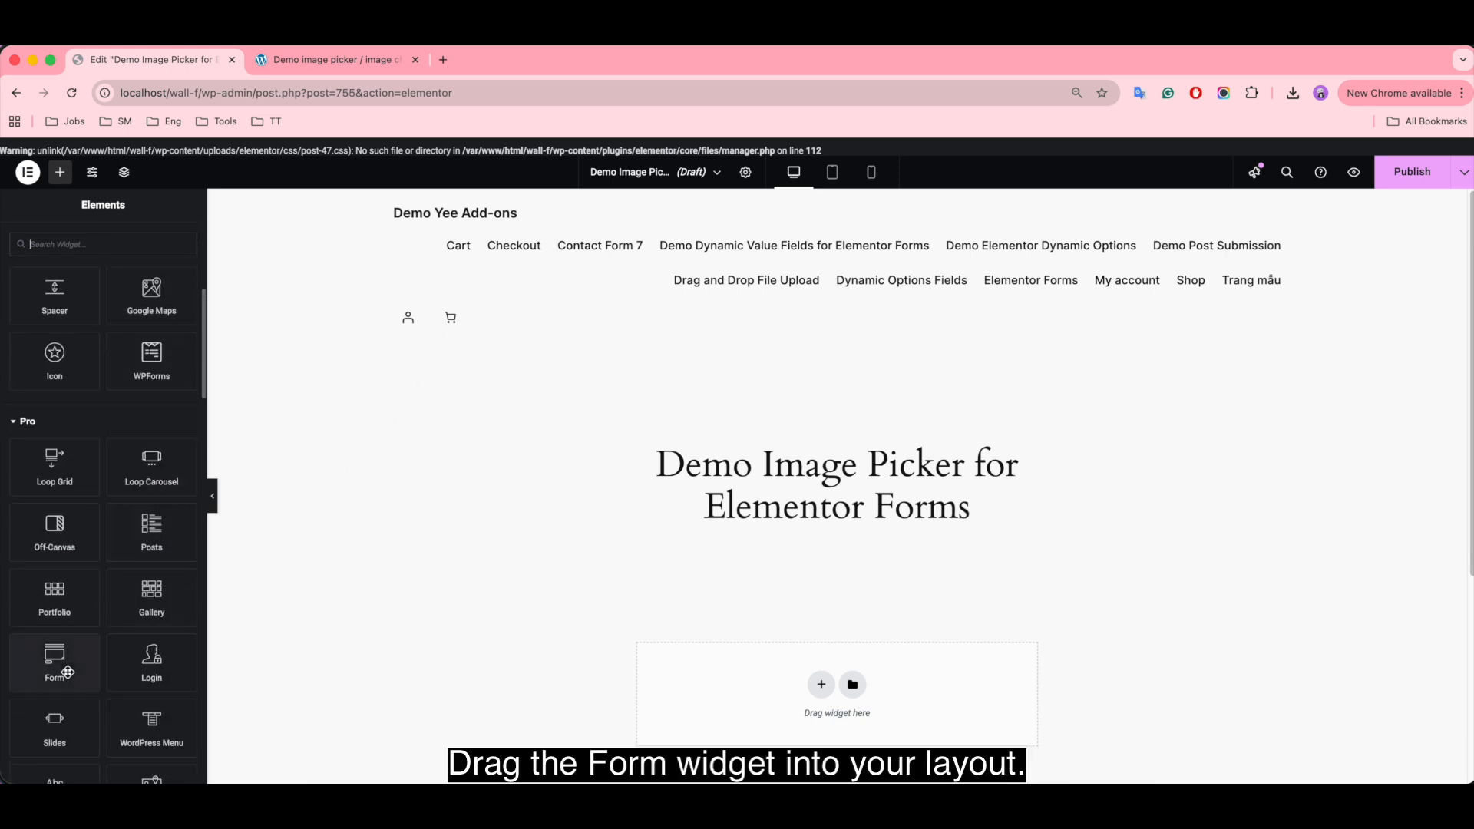
left_click_drag(67, 672, 768, 683)
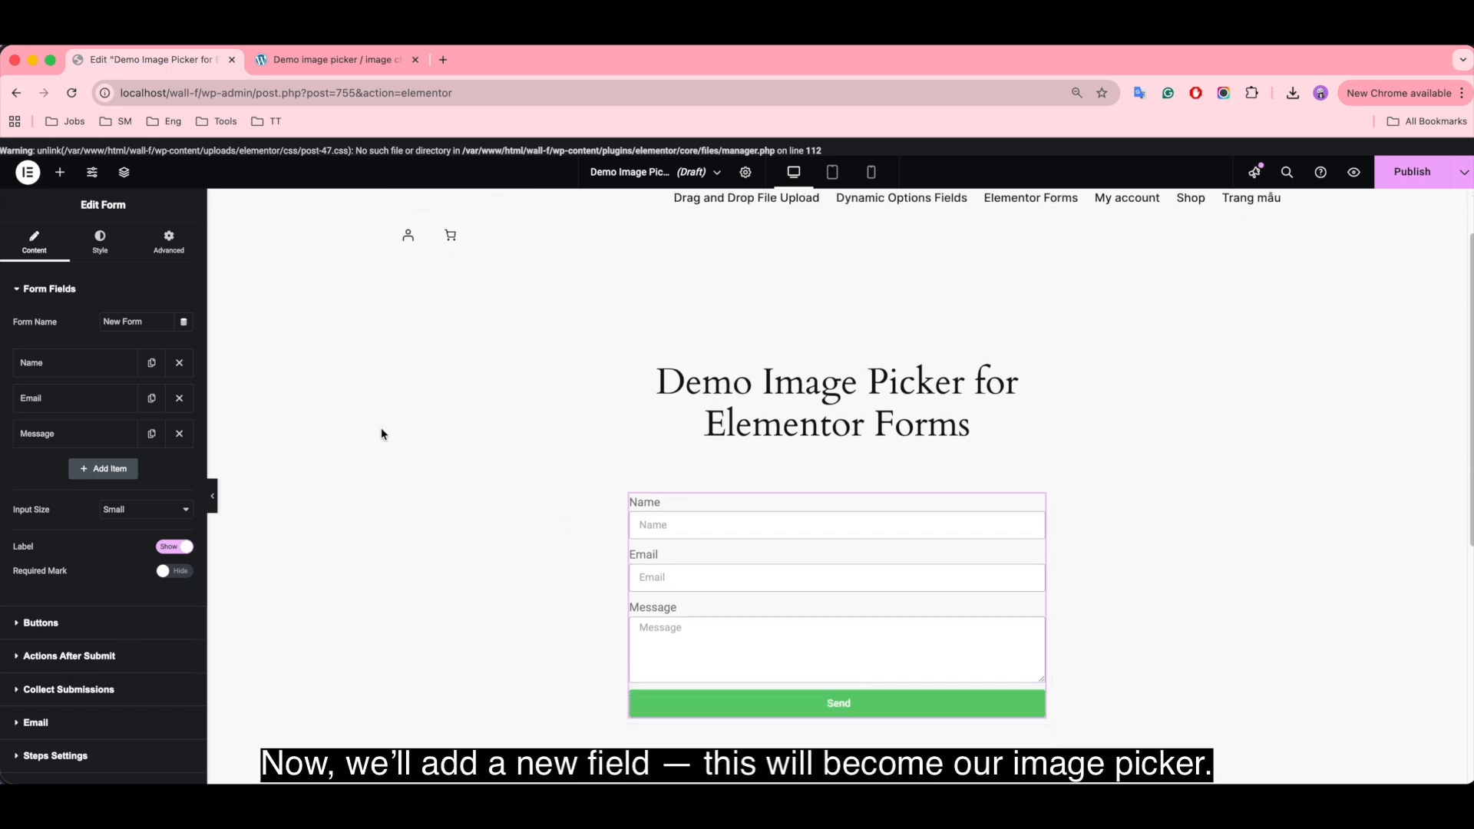
- Remove the Message and Email fields from the form and clear the Name field's placeholder
left_click(180, 432)
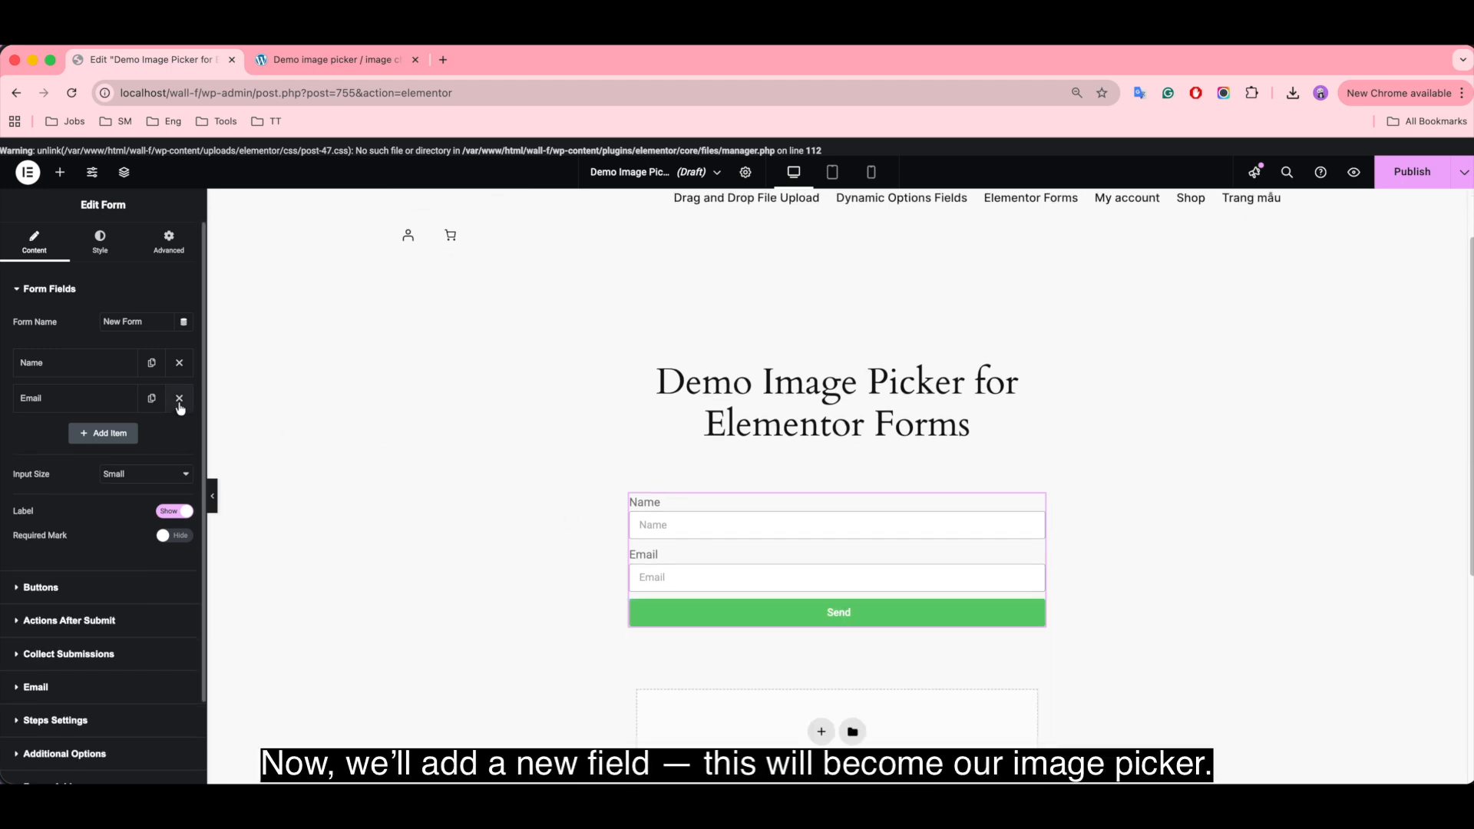
left_click(179, 398)
left_click(66, 361)
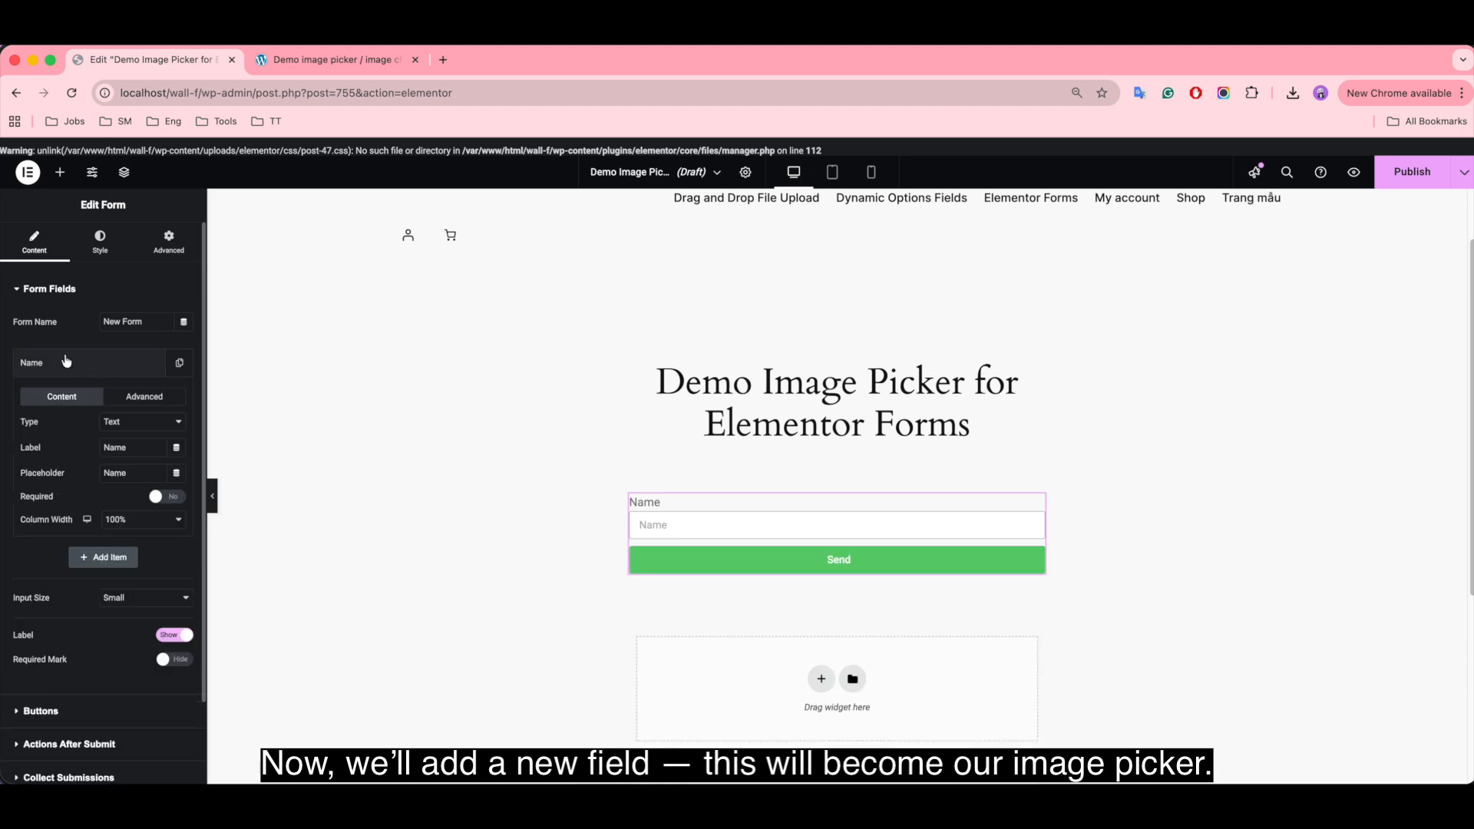
left_click_drag(140, 472, 91, 477)
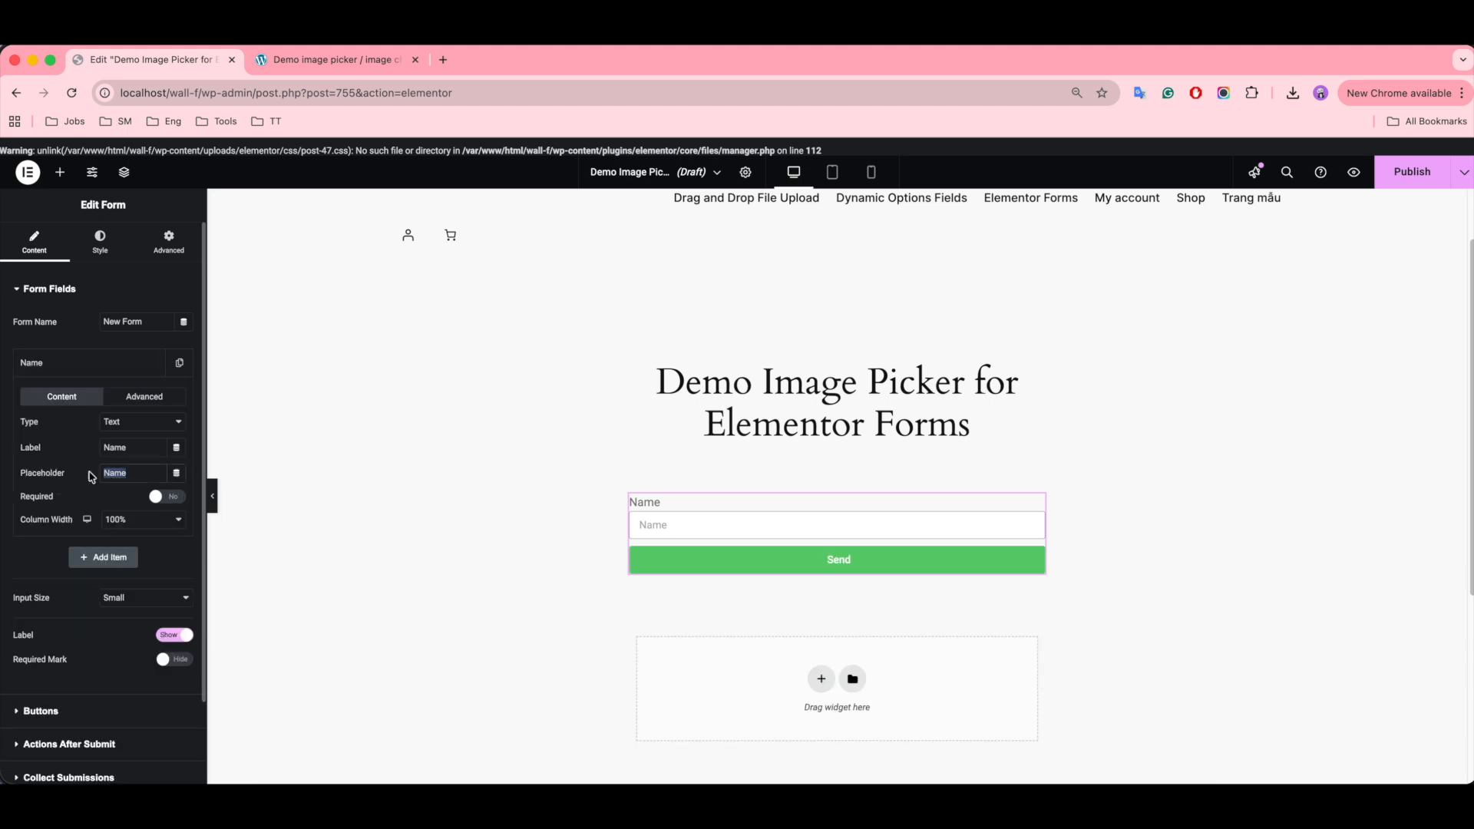
key("BackSpace")
left_click(128, 448)
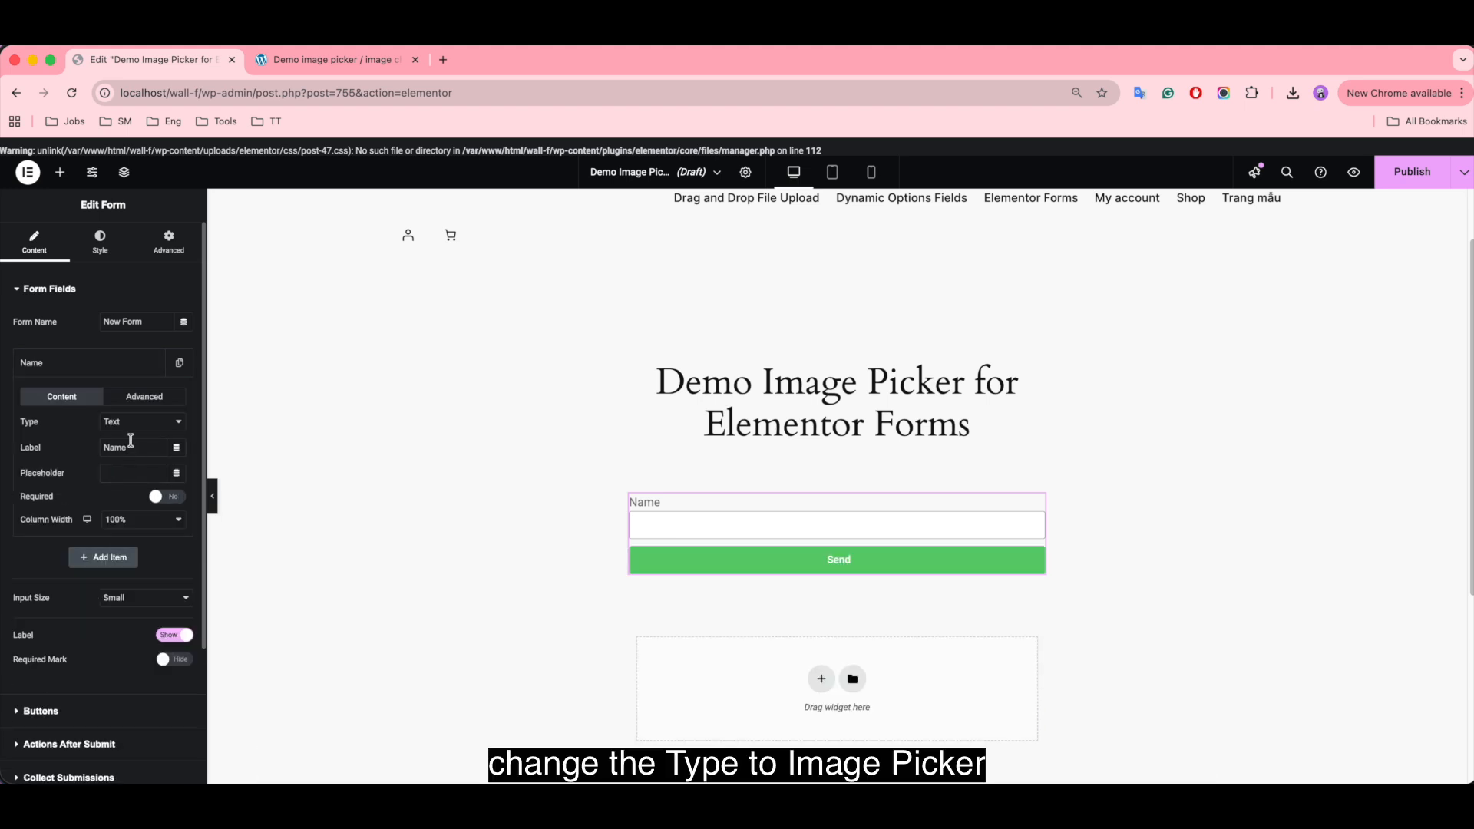
- Change the remaining form field's type to Image Picker and set its label to "Pick Your Product"
left_click(132, 424)
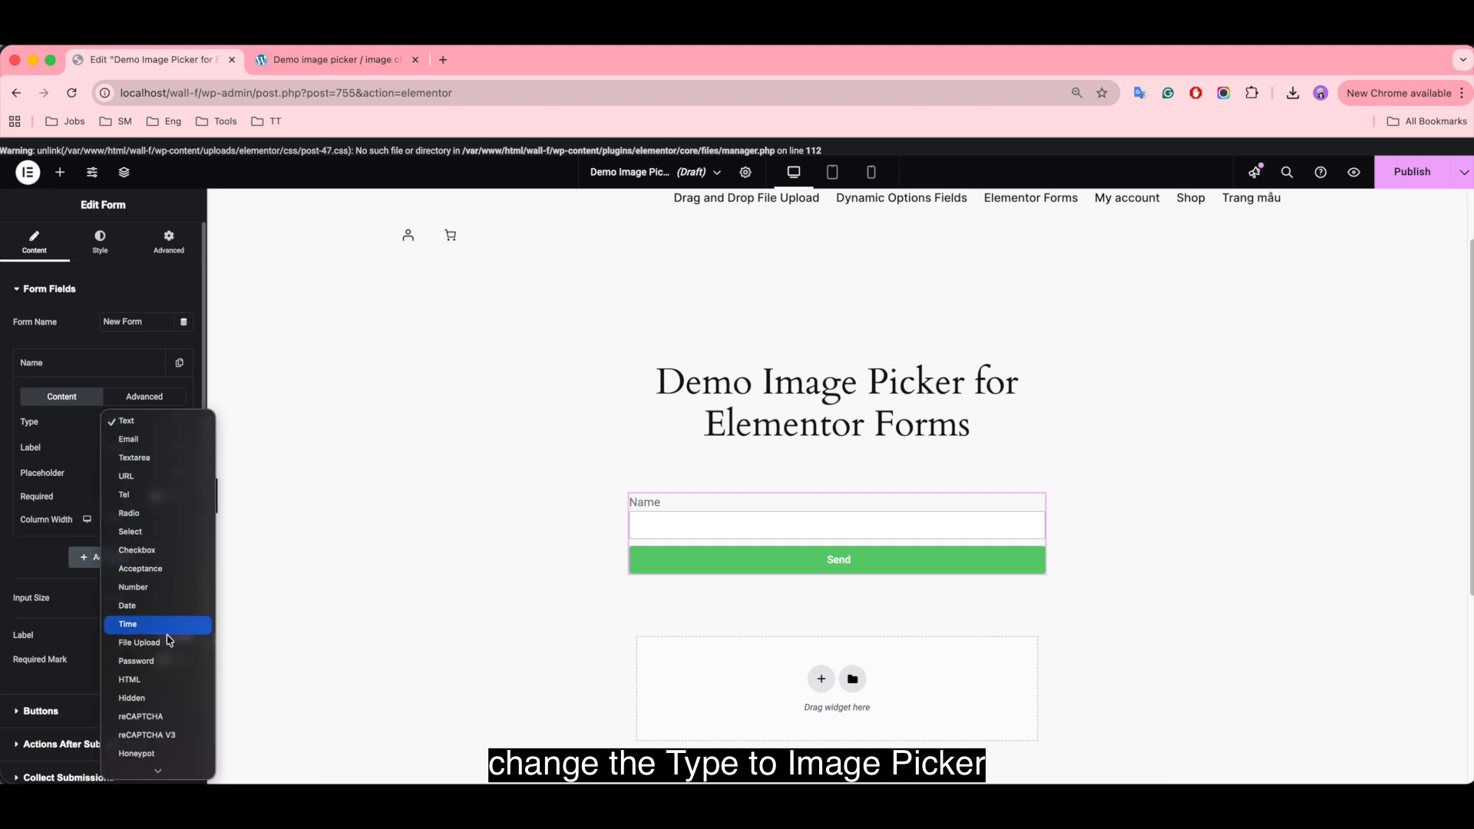
scroll(173, 675, "down", 2)
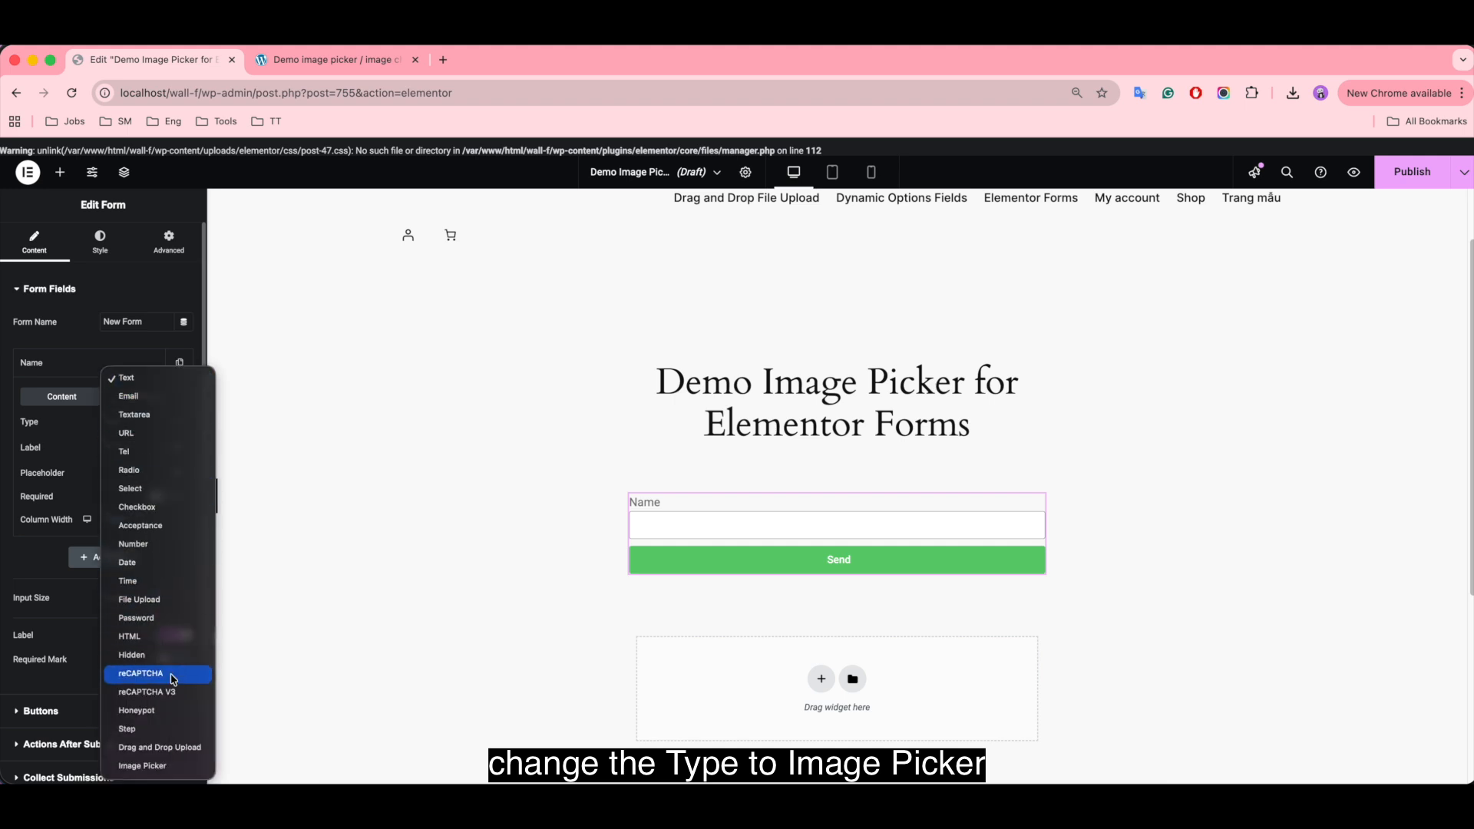
left_click(181, 767)
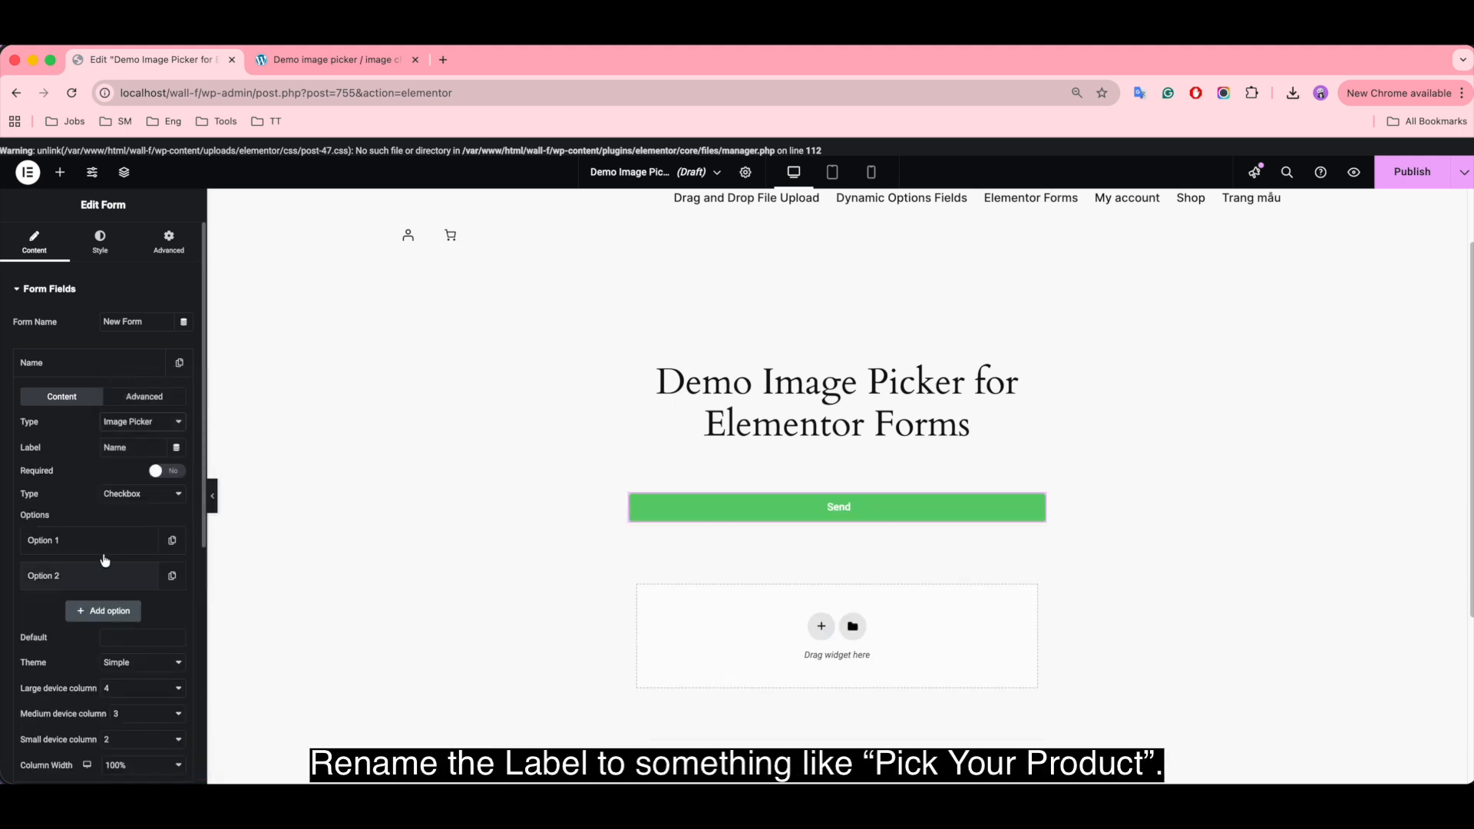
left_click_drag(131, 452, 93, 455)
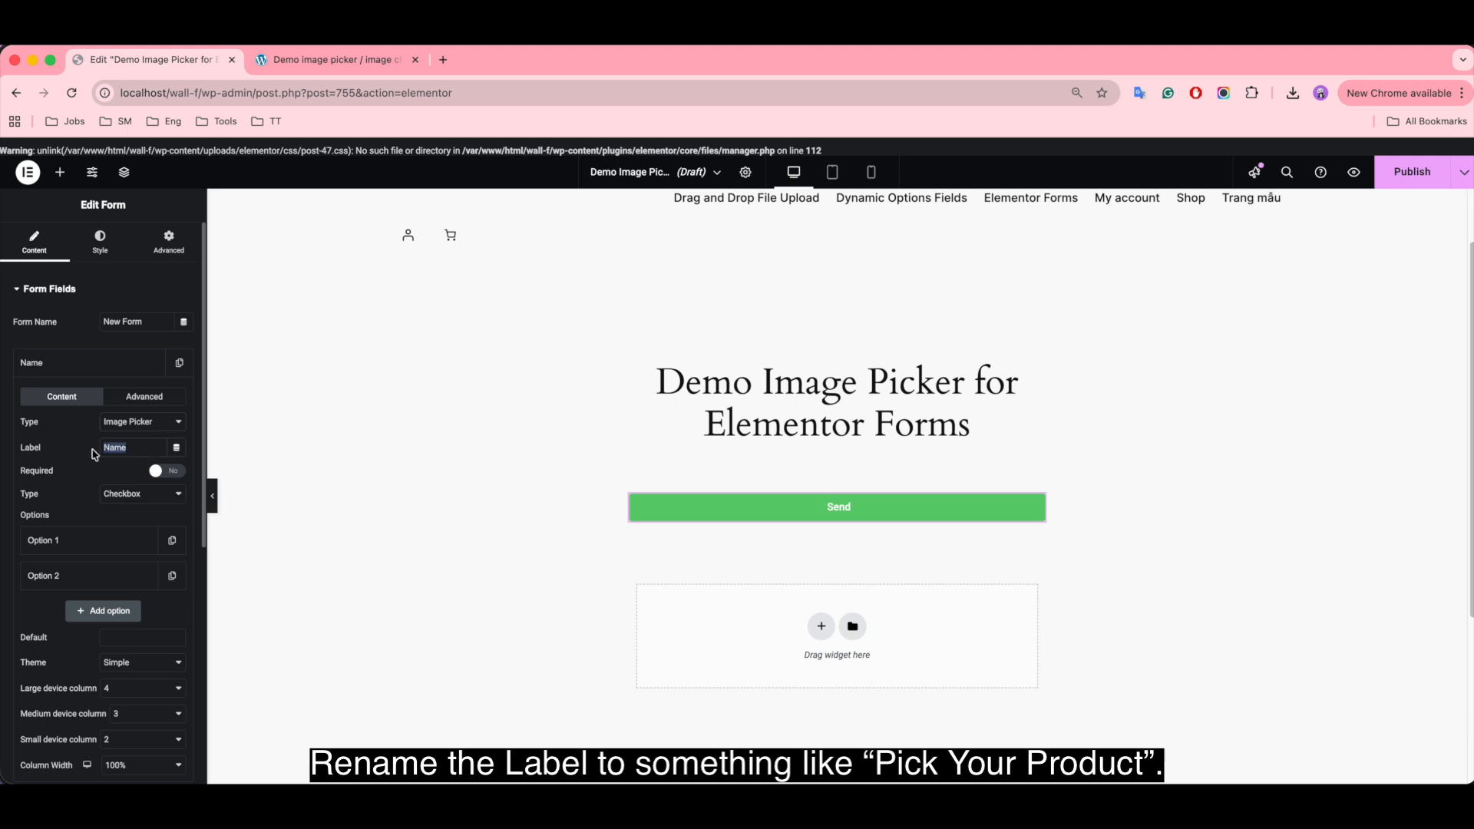
type("Pick")
type(" Your Product")
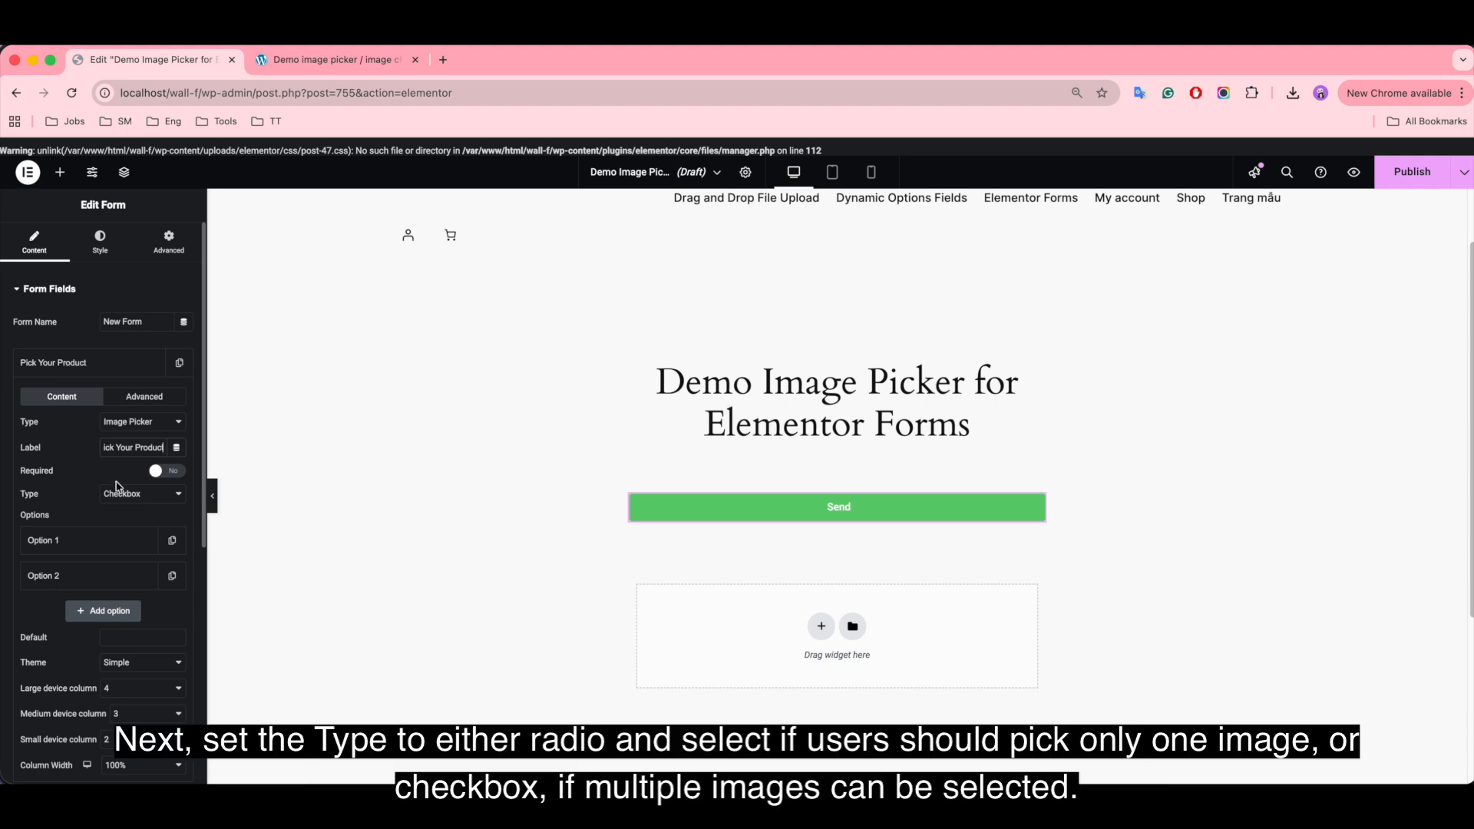
- Try Select as the image picker's choice type and settle on Radio so only one image can be picked
left_click(143, 497)
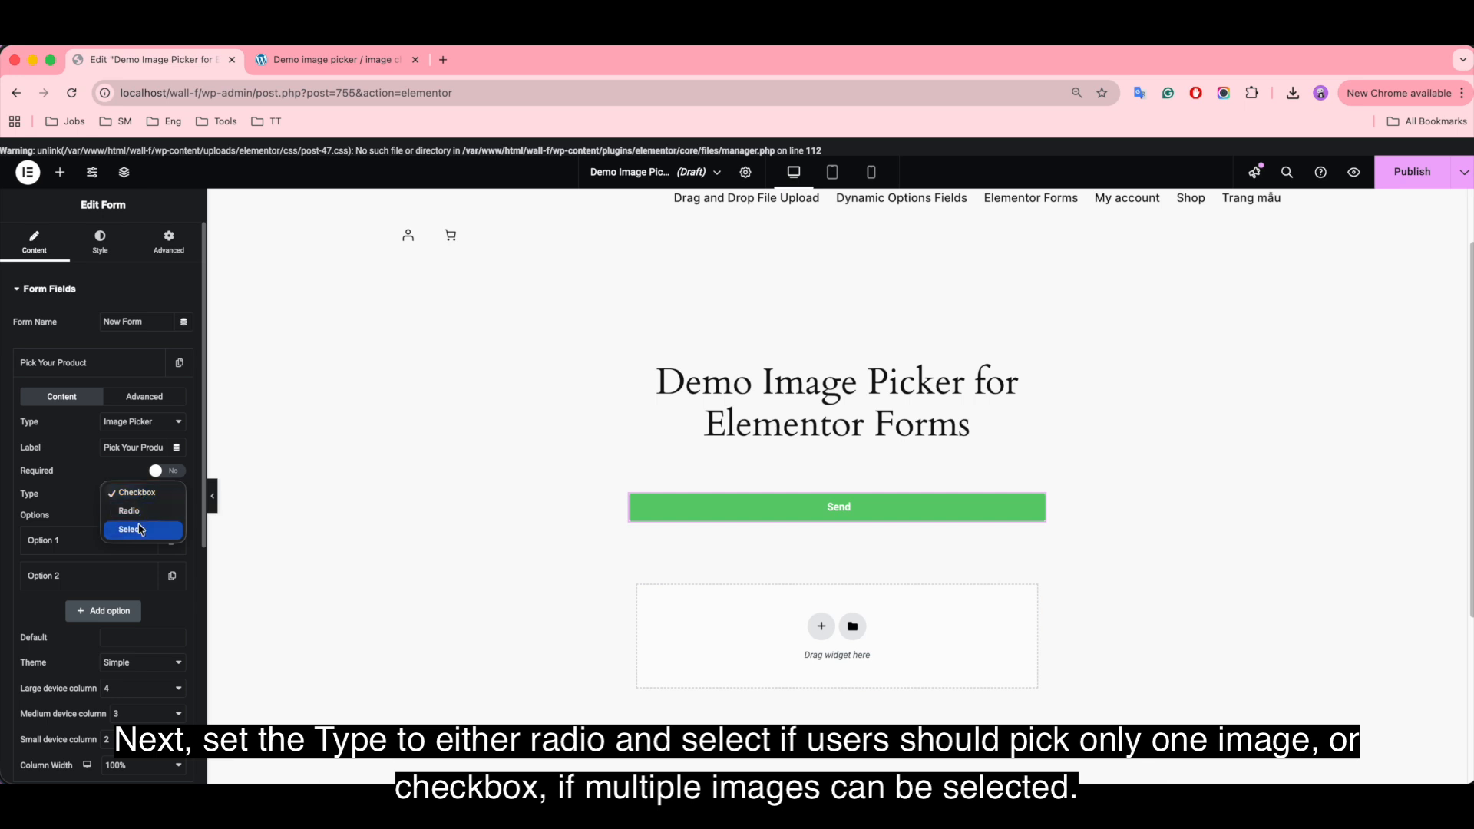
left_click(141, 530)
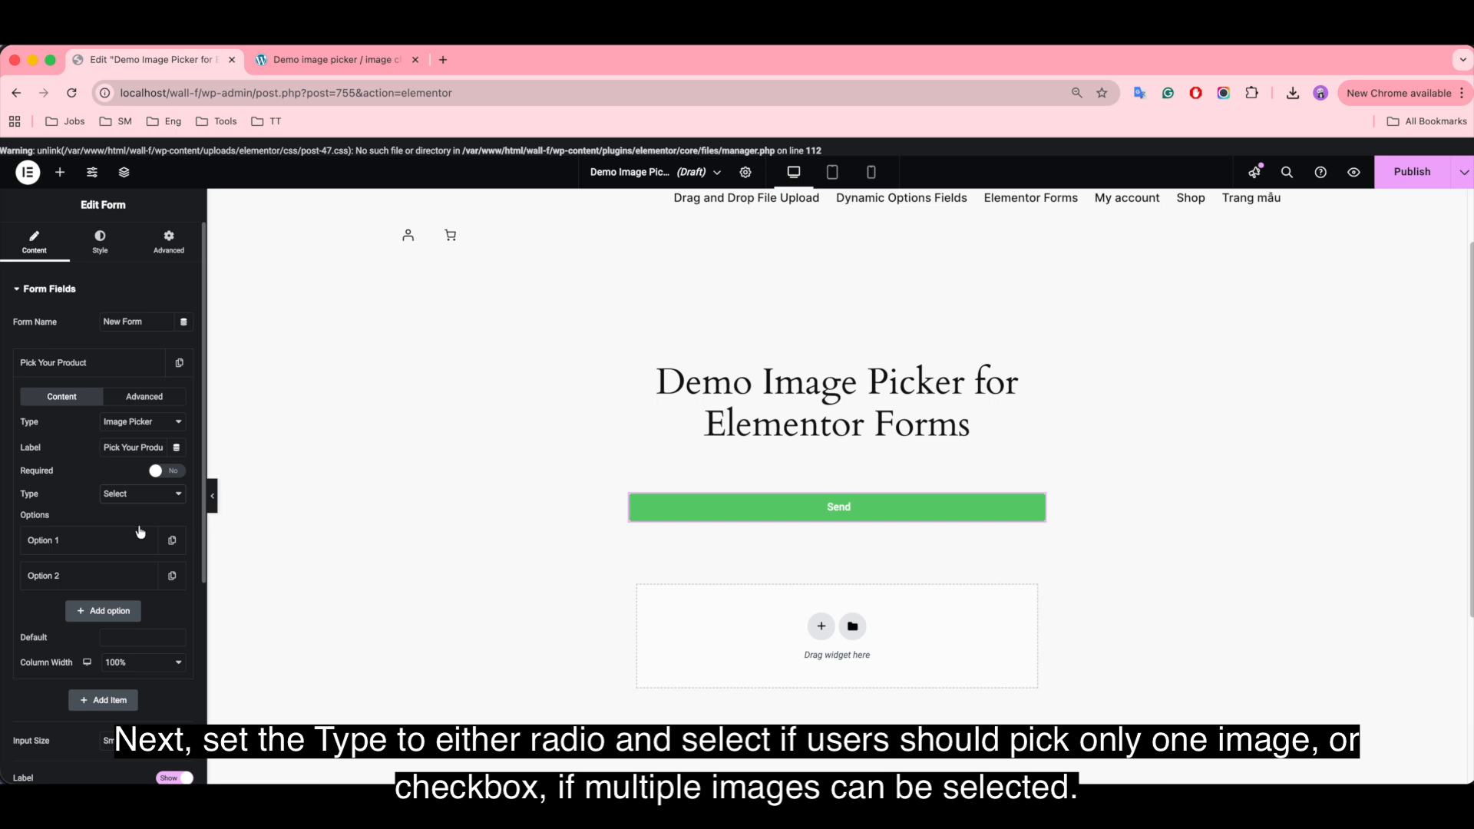
left_click(144, 495)
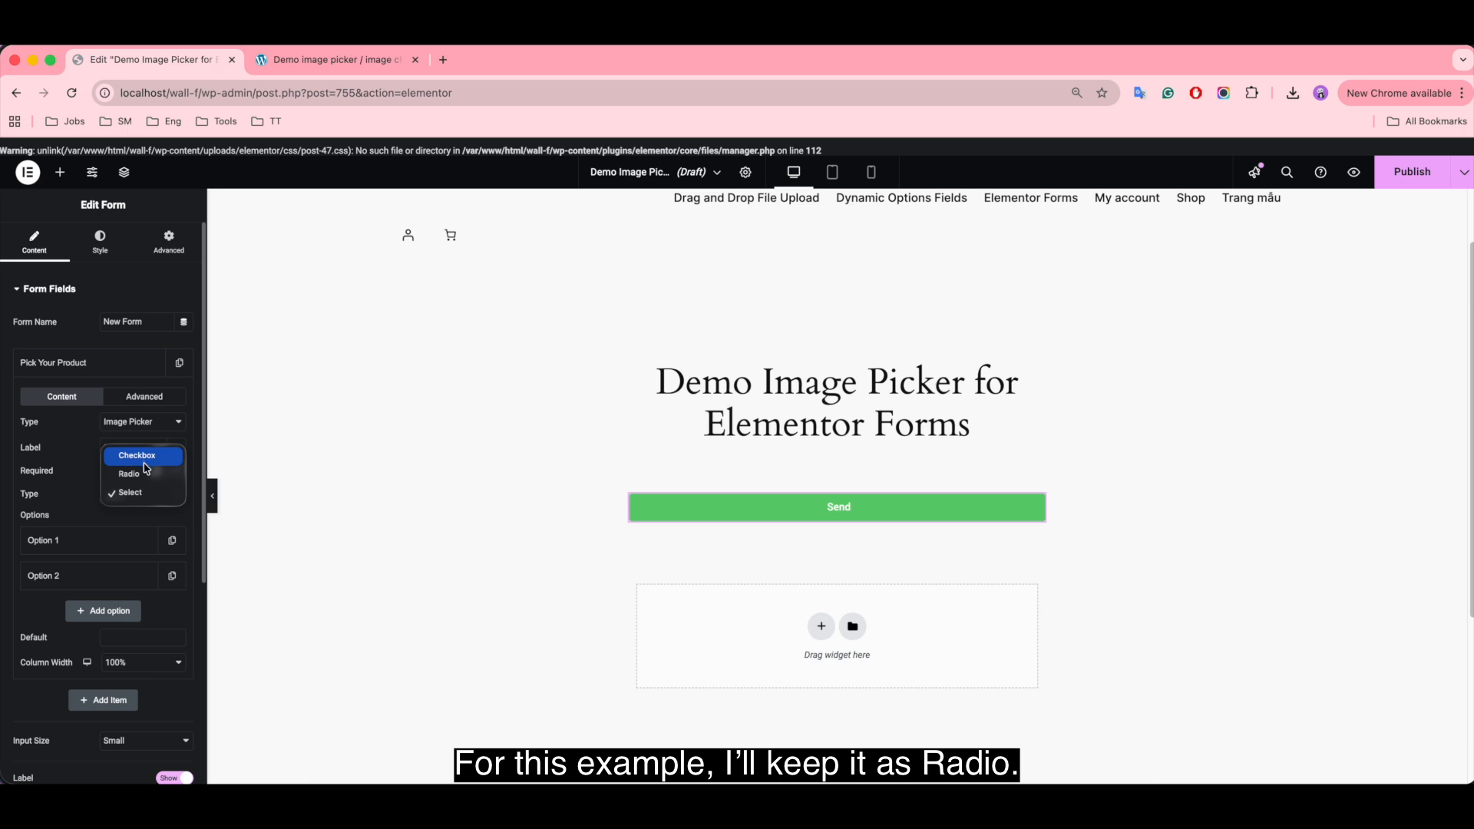
left_click(145, 474)
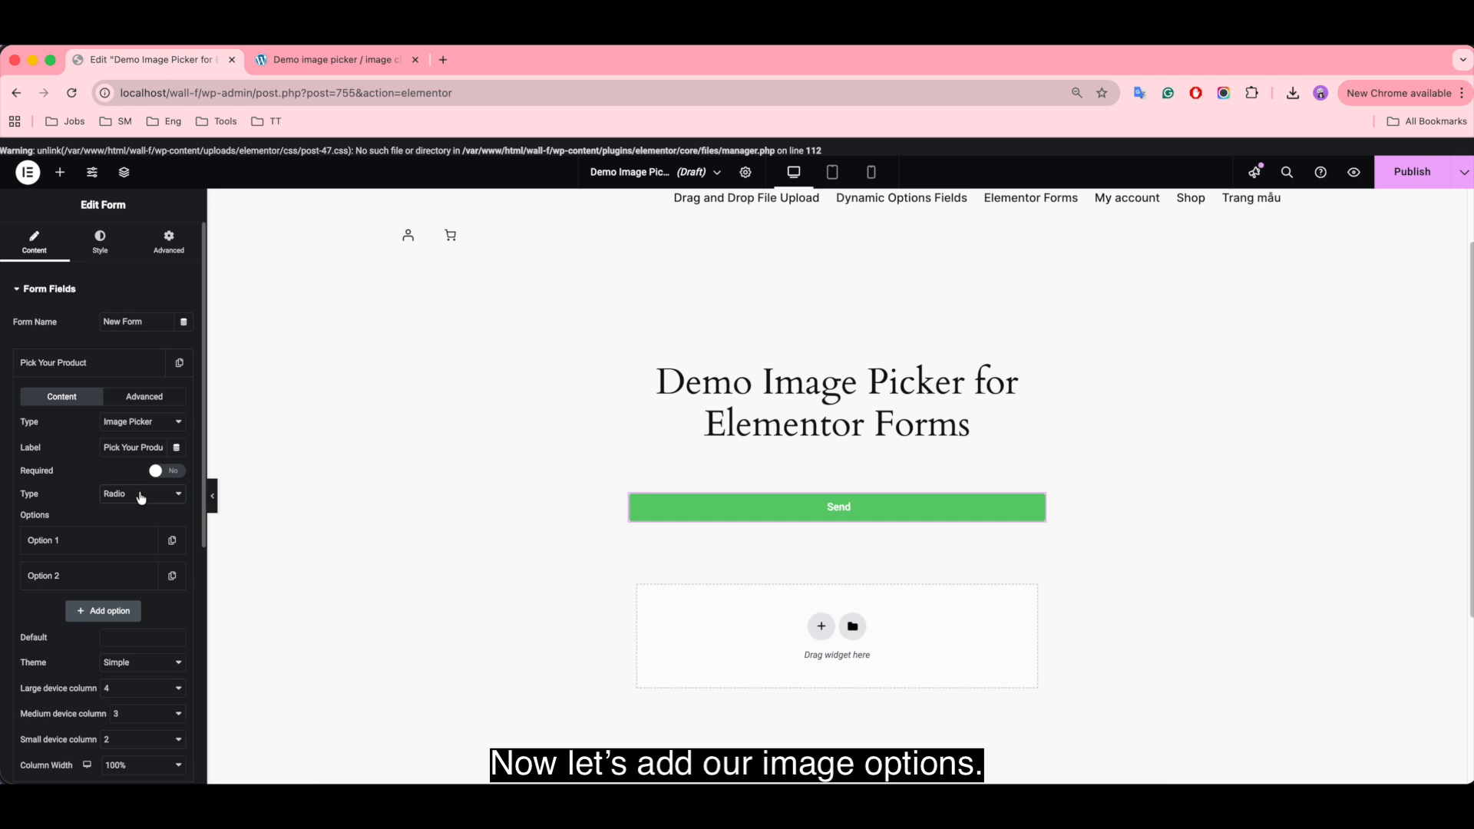
- Set the first picker option's label to "Apple" and its value to "fruit_apple"
left_click(133, 546)
scroll(131, 545, "down", 4)
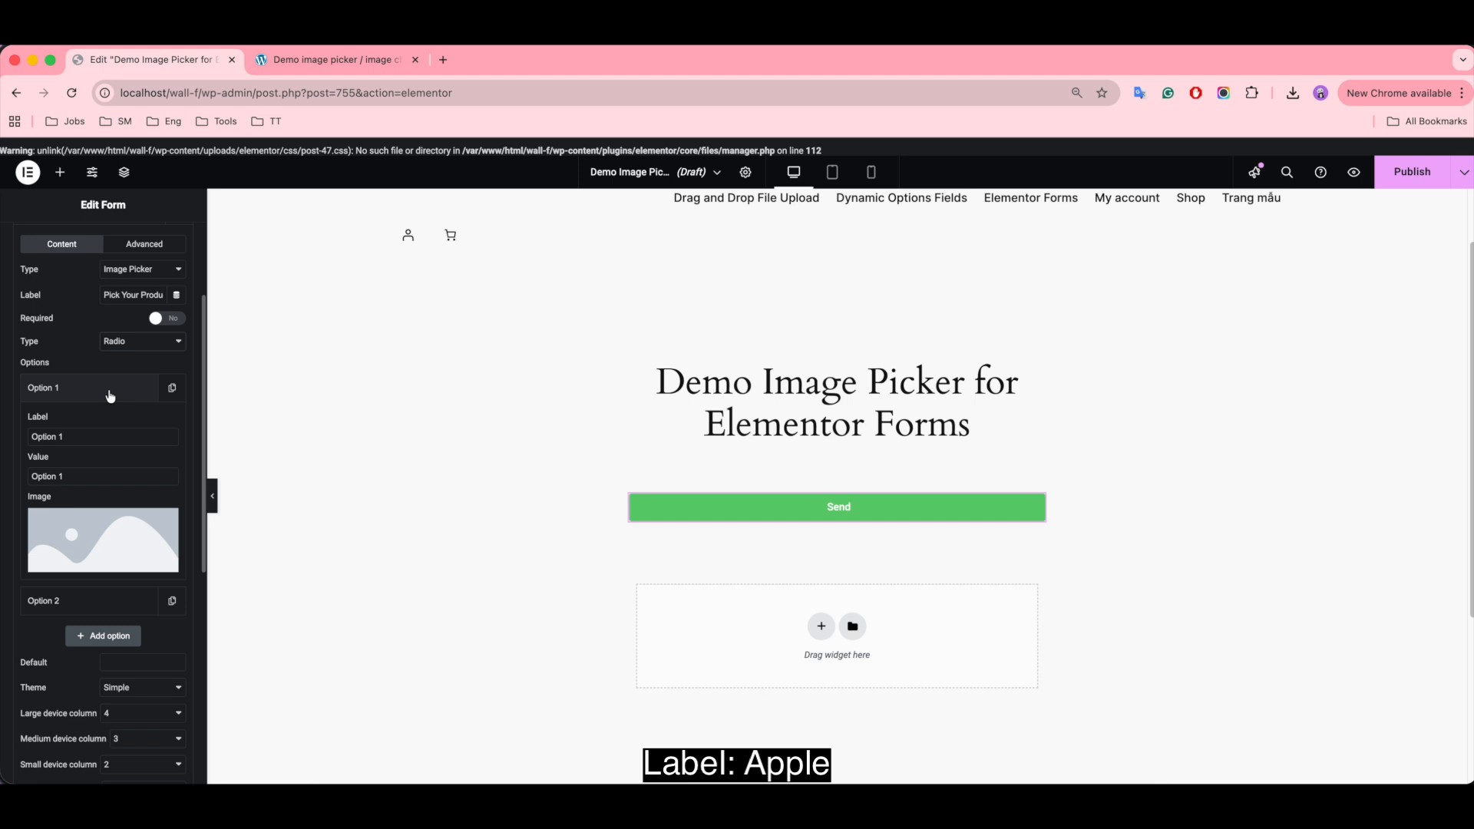
triple_click(108, 436)
type("A")
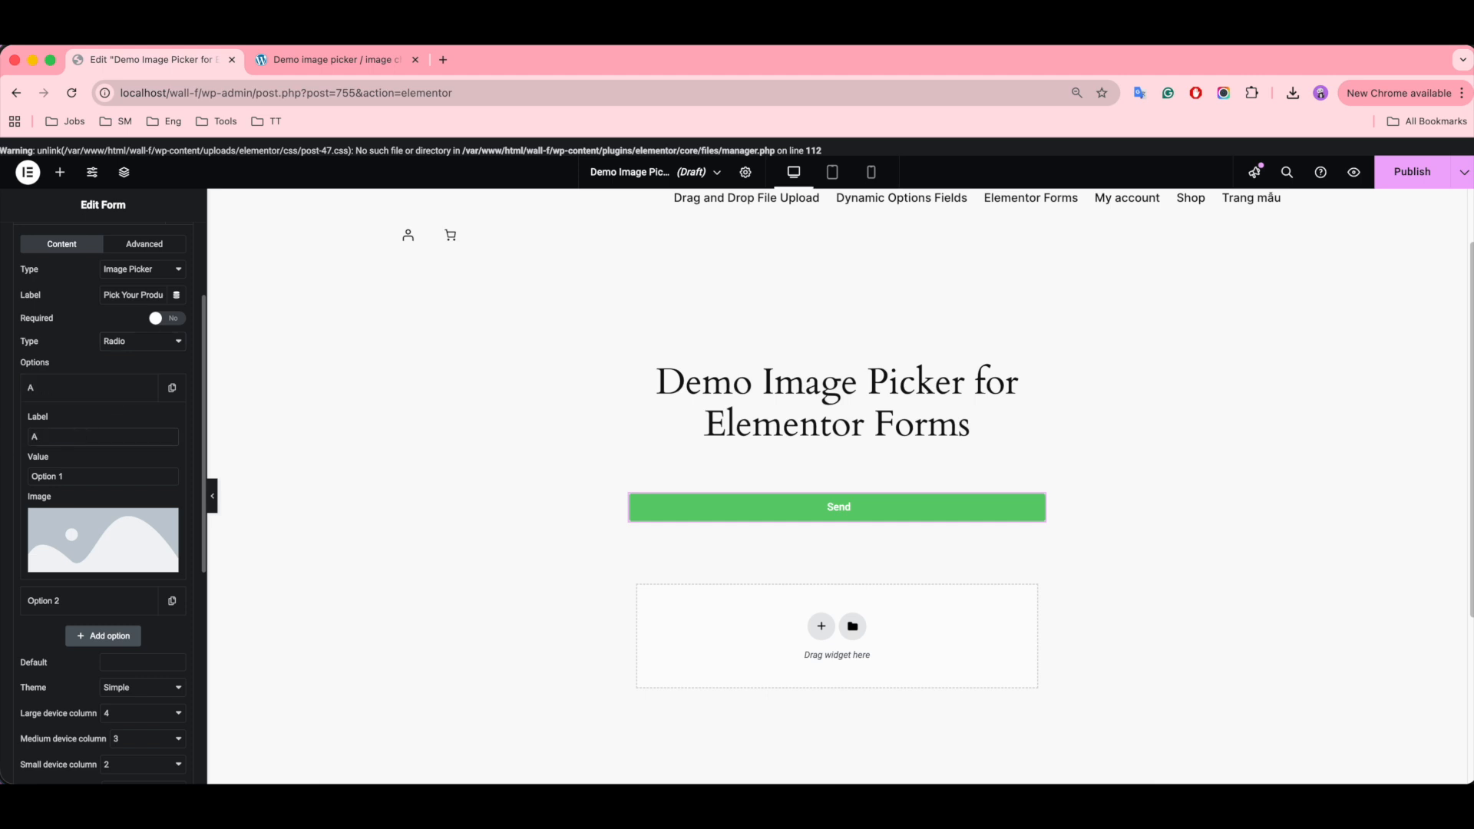
type("pple")
left_click_drag(66, 476, 21, 482)
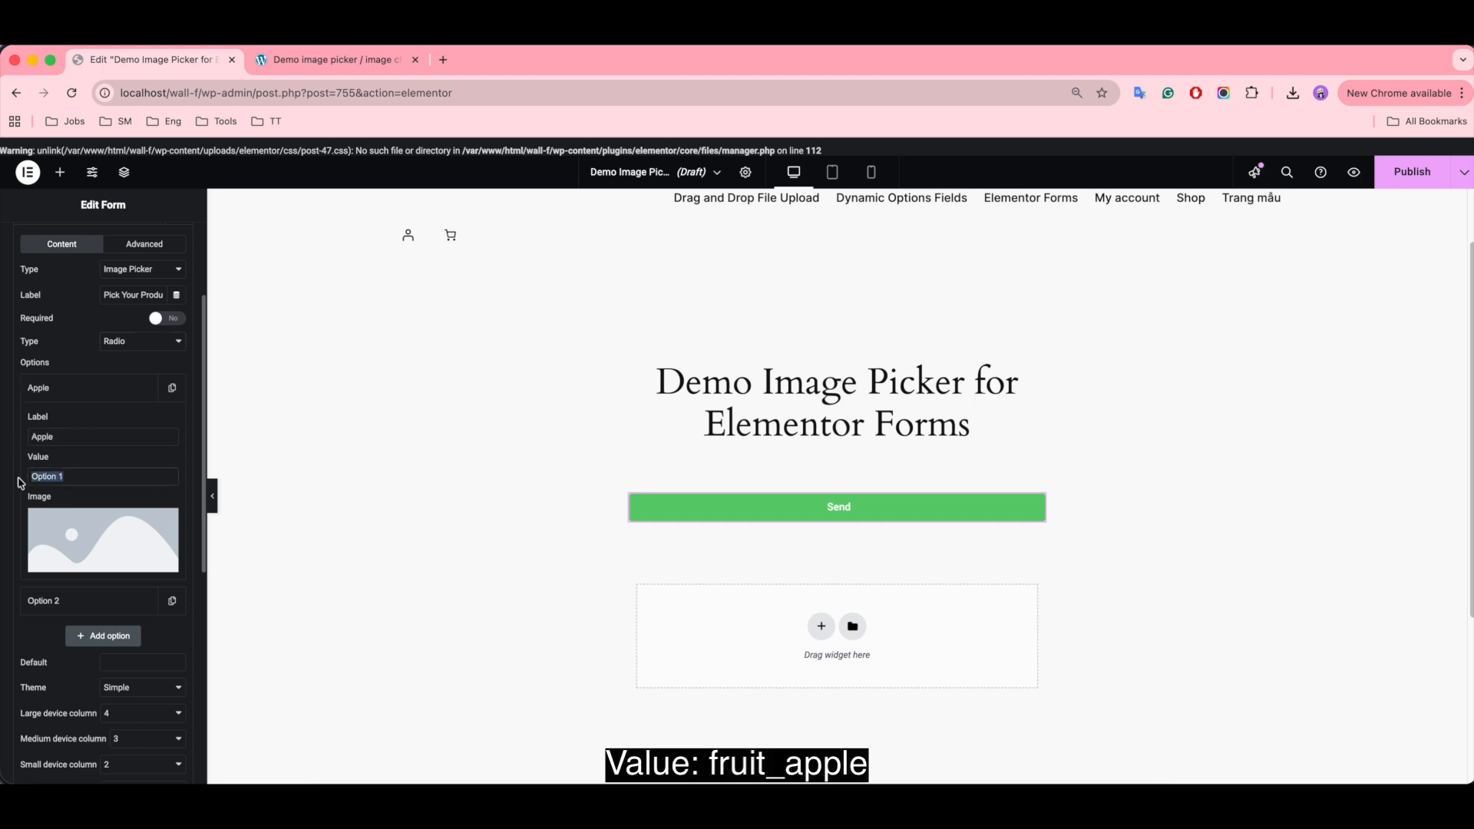
key("BackSpace")
type("fruit_apple")
- Assign apple.png from the media library as the Apple option's image
left_click(99, 545)
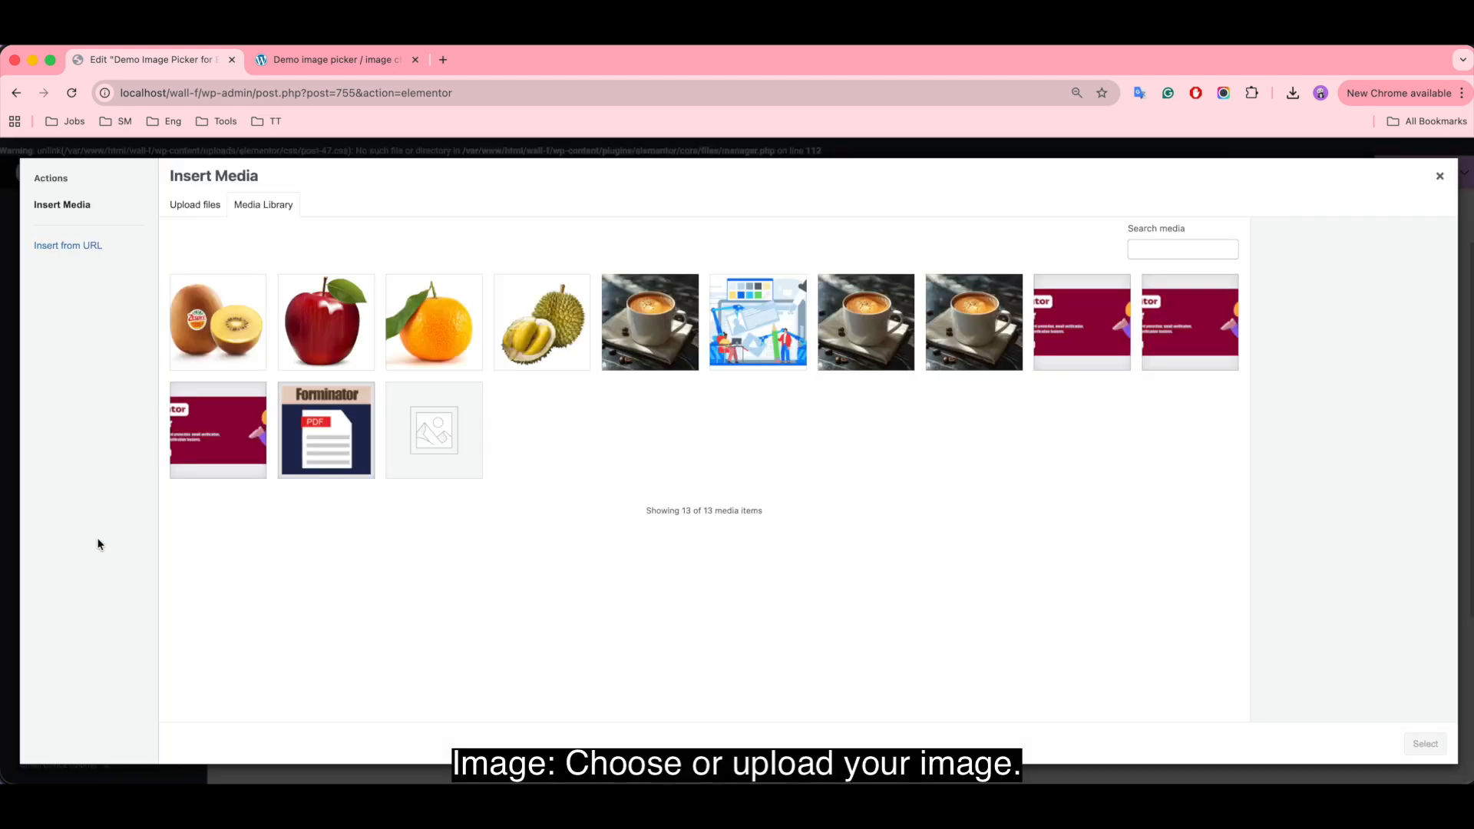
left_click(311, 337)
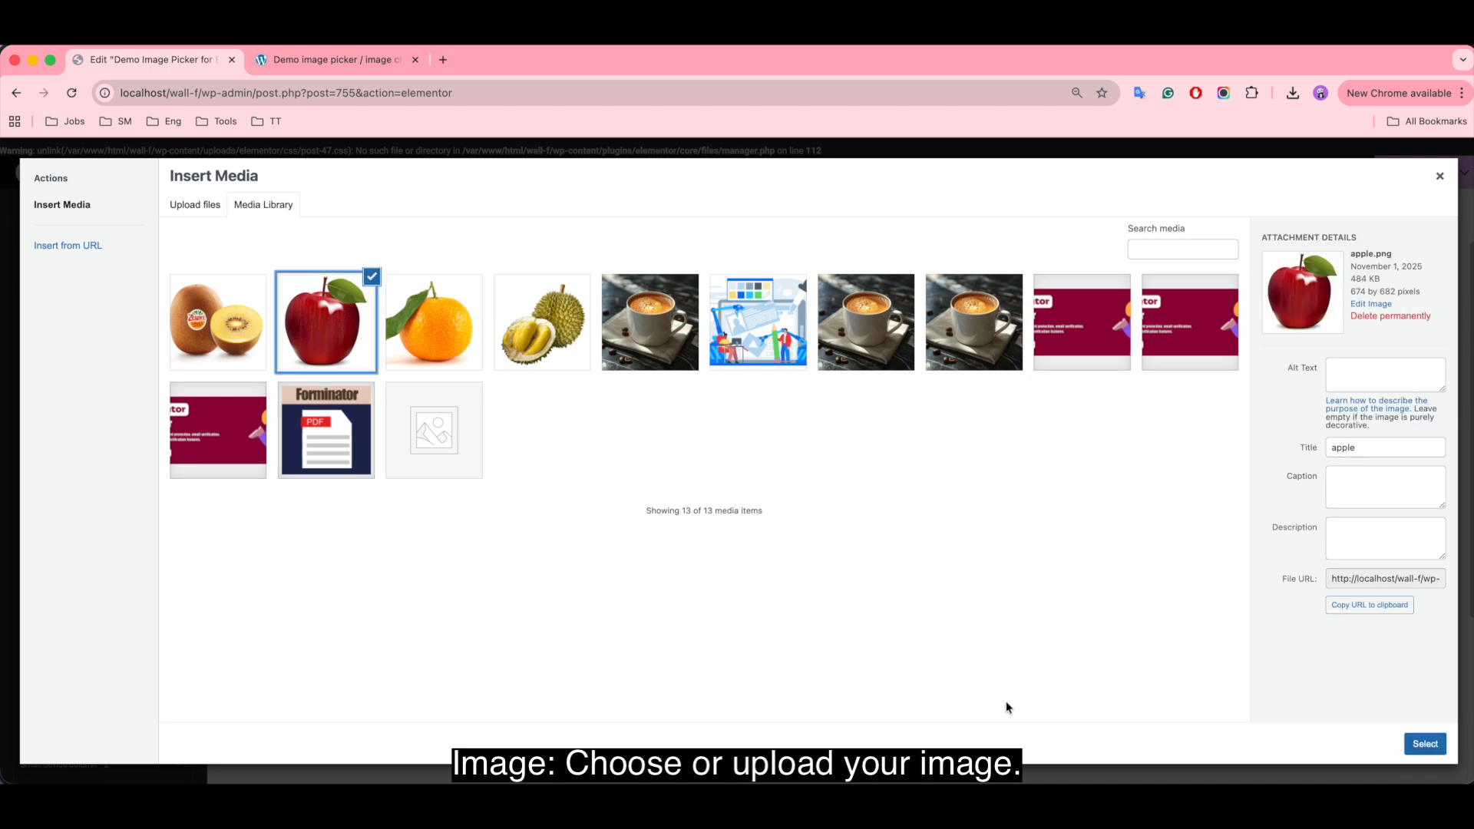
left_click(1424, 743)
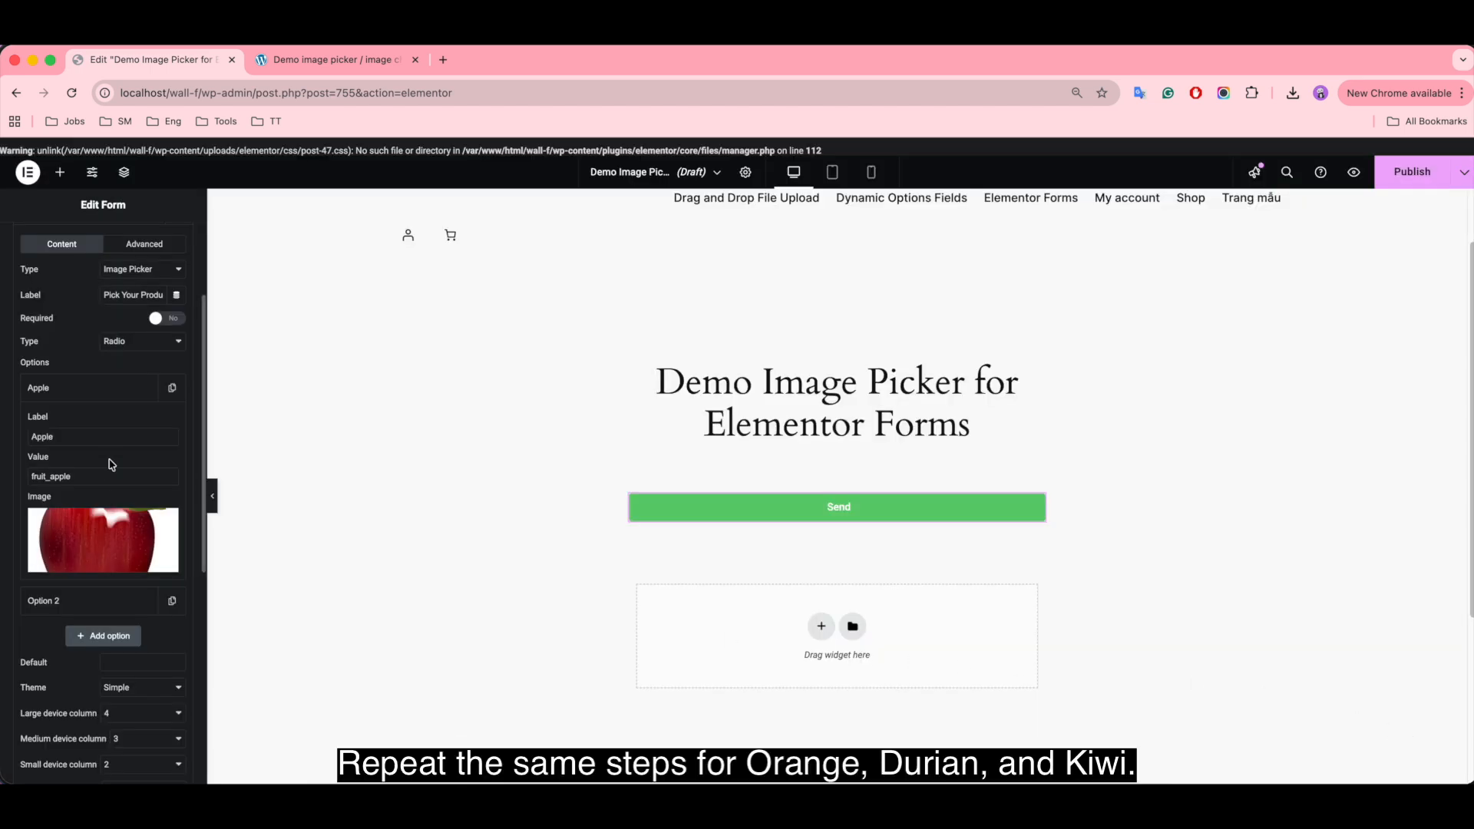
- Set the second picker option's label to "Orange" and its value to "fruit_orange"
left_click(79, 600)
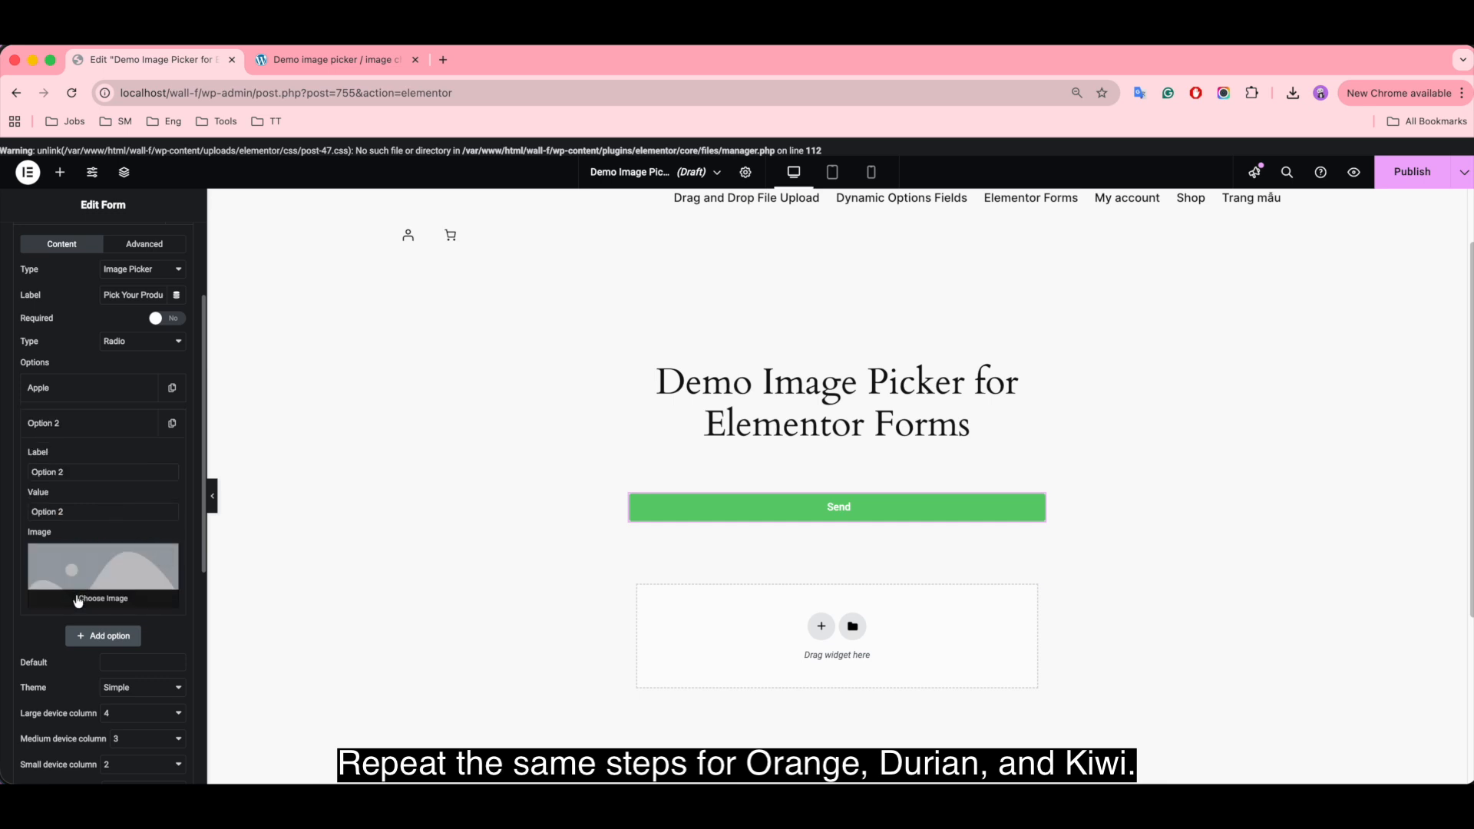
left_click_drag(77, 472, 23, 479)
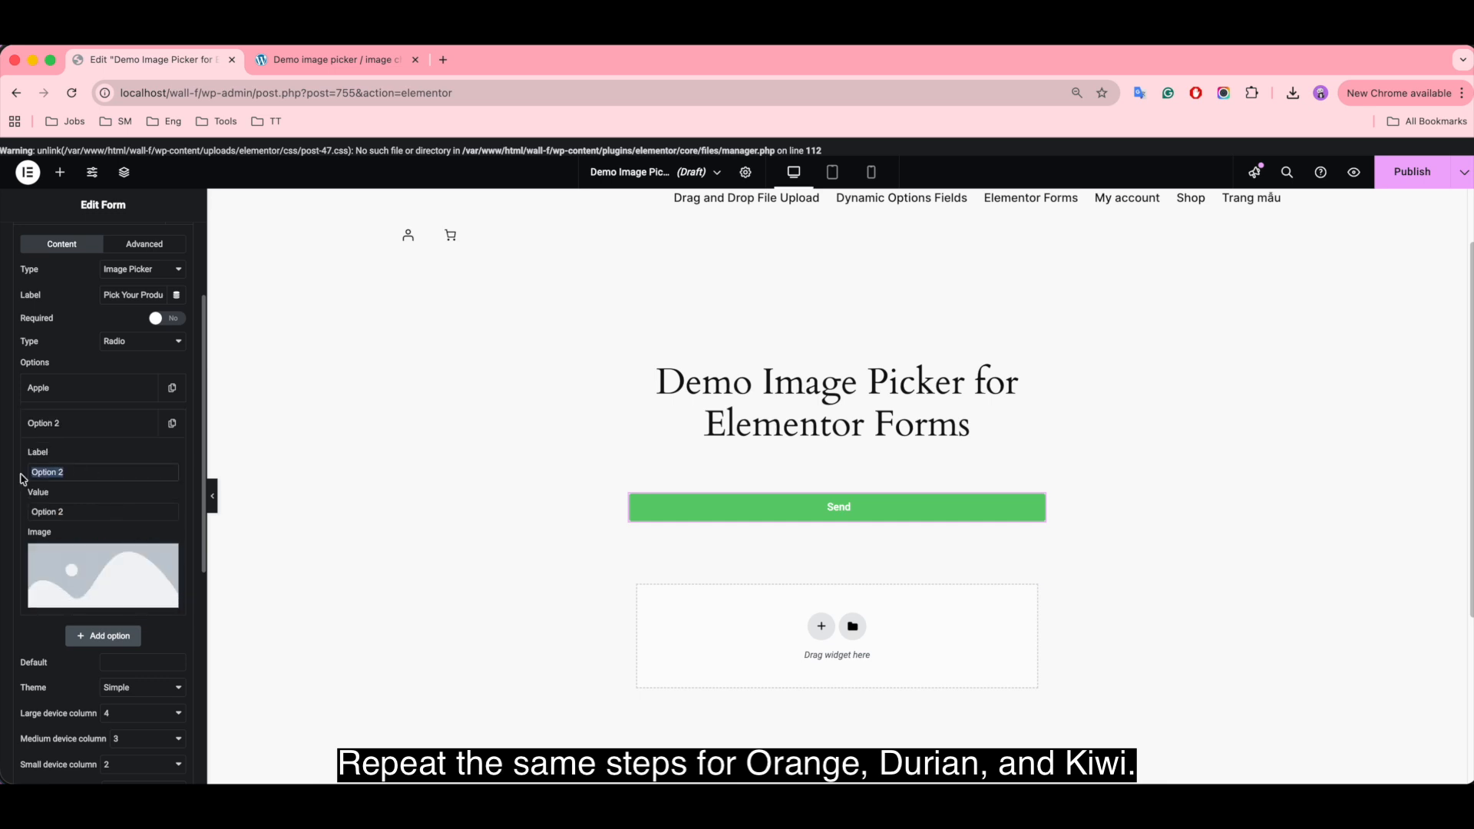
type("Orange")
left_click_drag(74, 510, 16, 519)
key("BackSpace")
type("fruit_orange")
- Assign orange.png from the media library as the Orange option's image
left_click(62, 552)
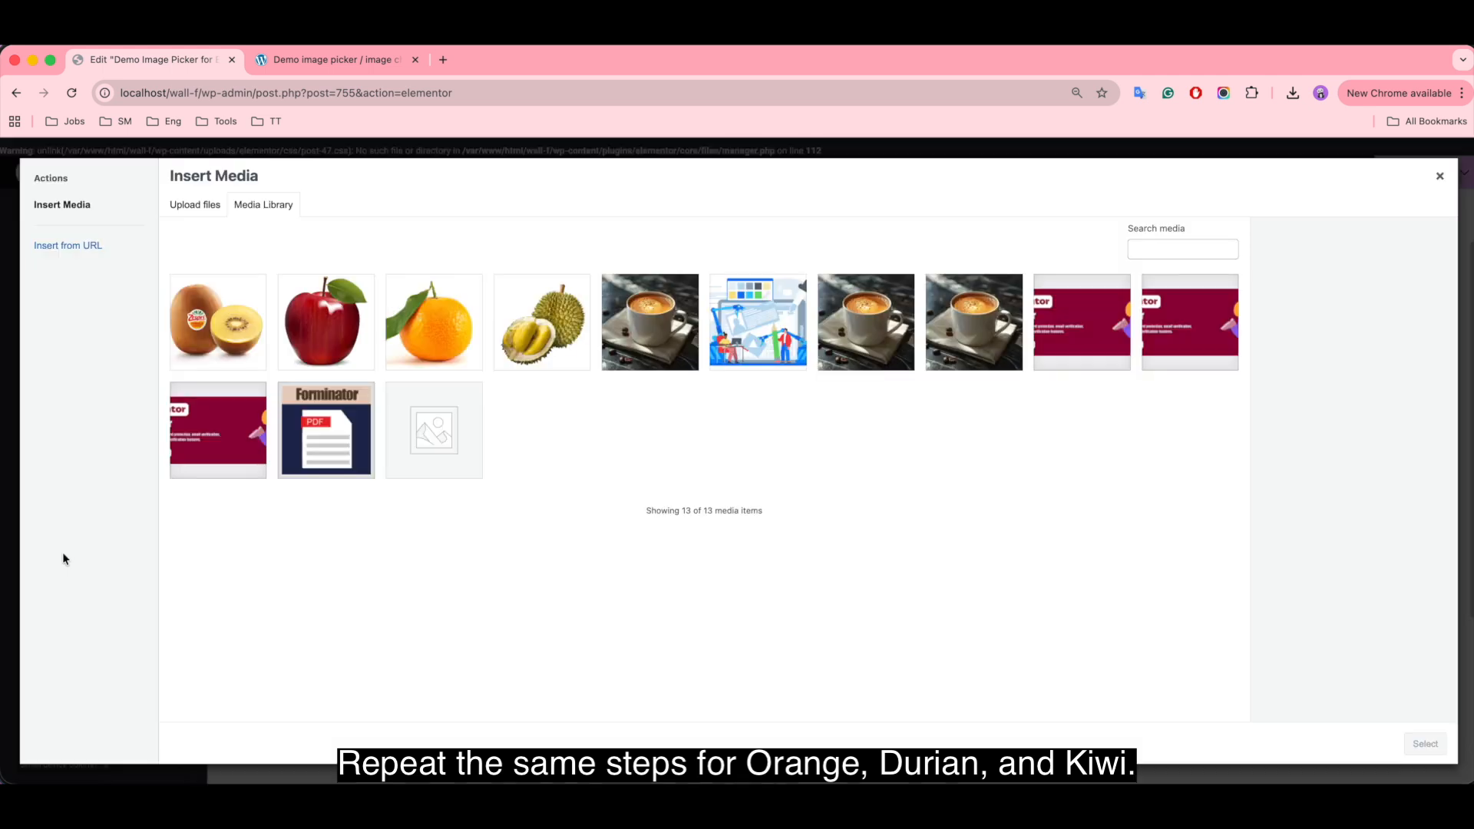
left_click(431, 319)
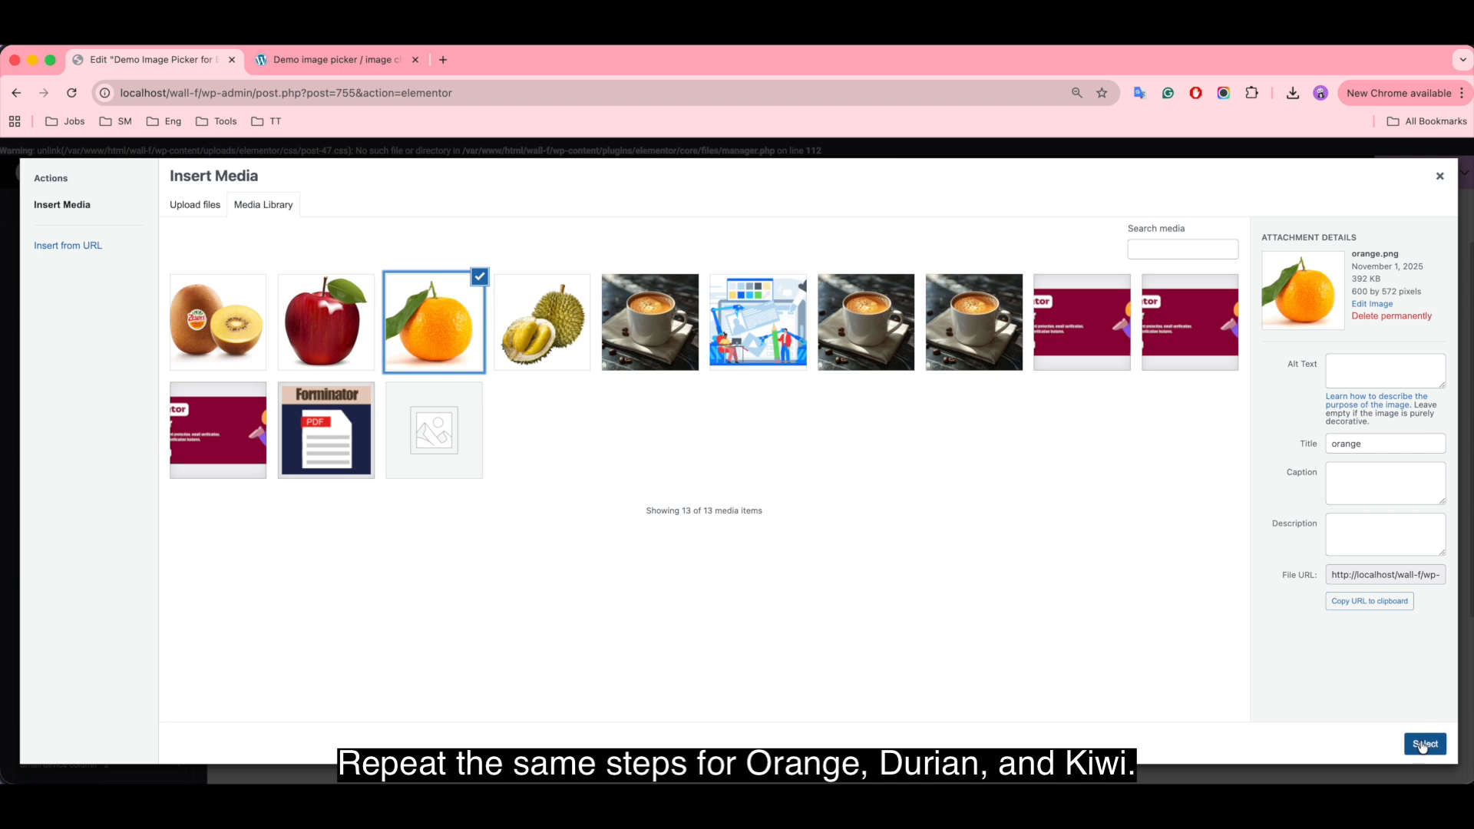
left_click(1424, 743)
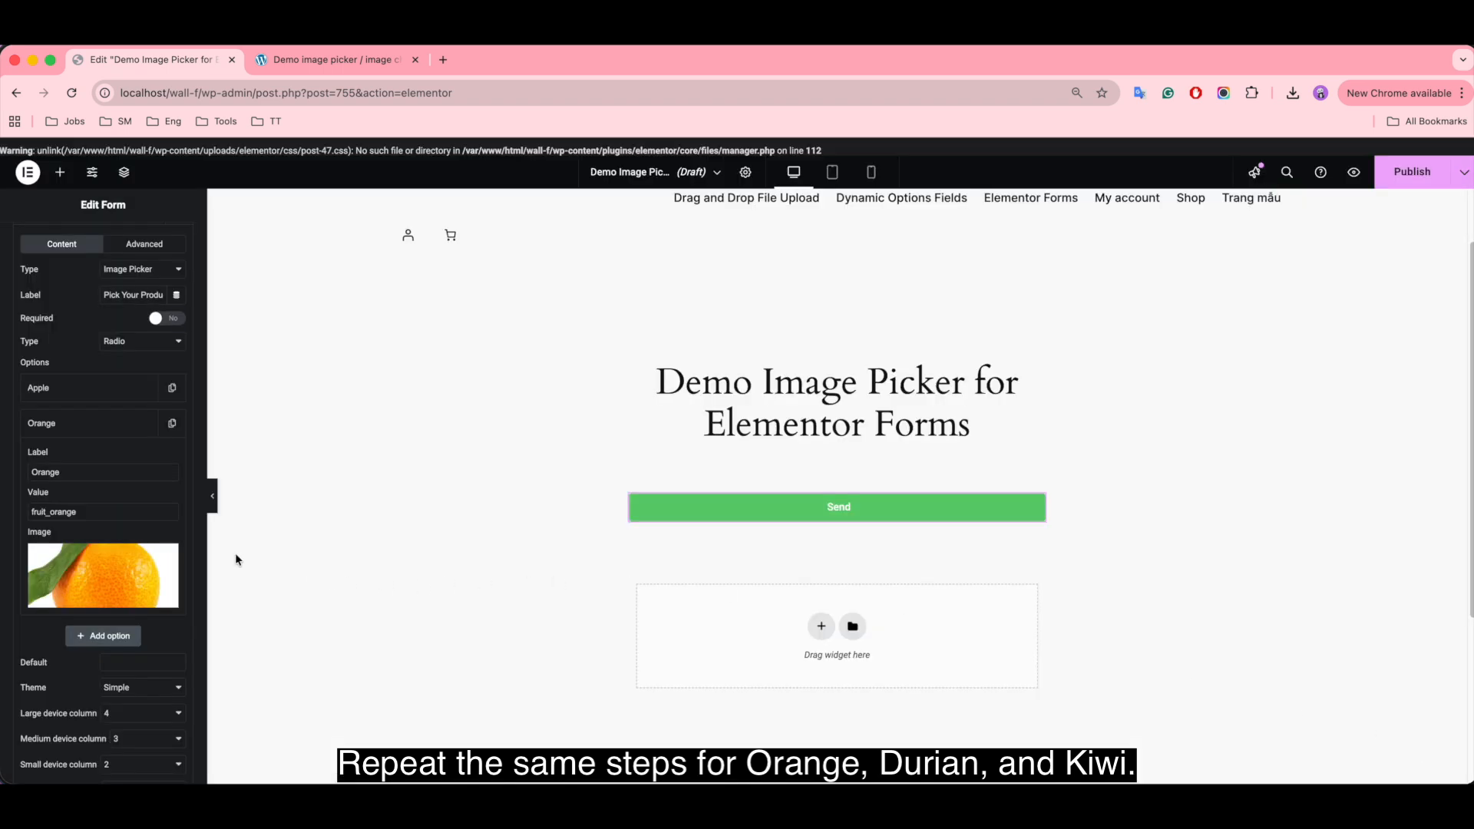
- Add a third picker option with the label "Durian" and the value "fruit_durian"
left_click(130, 634)
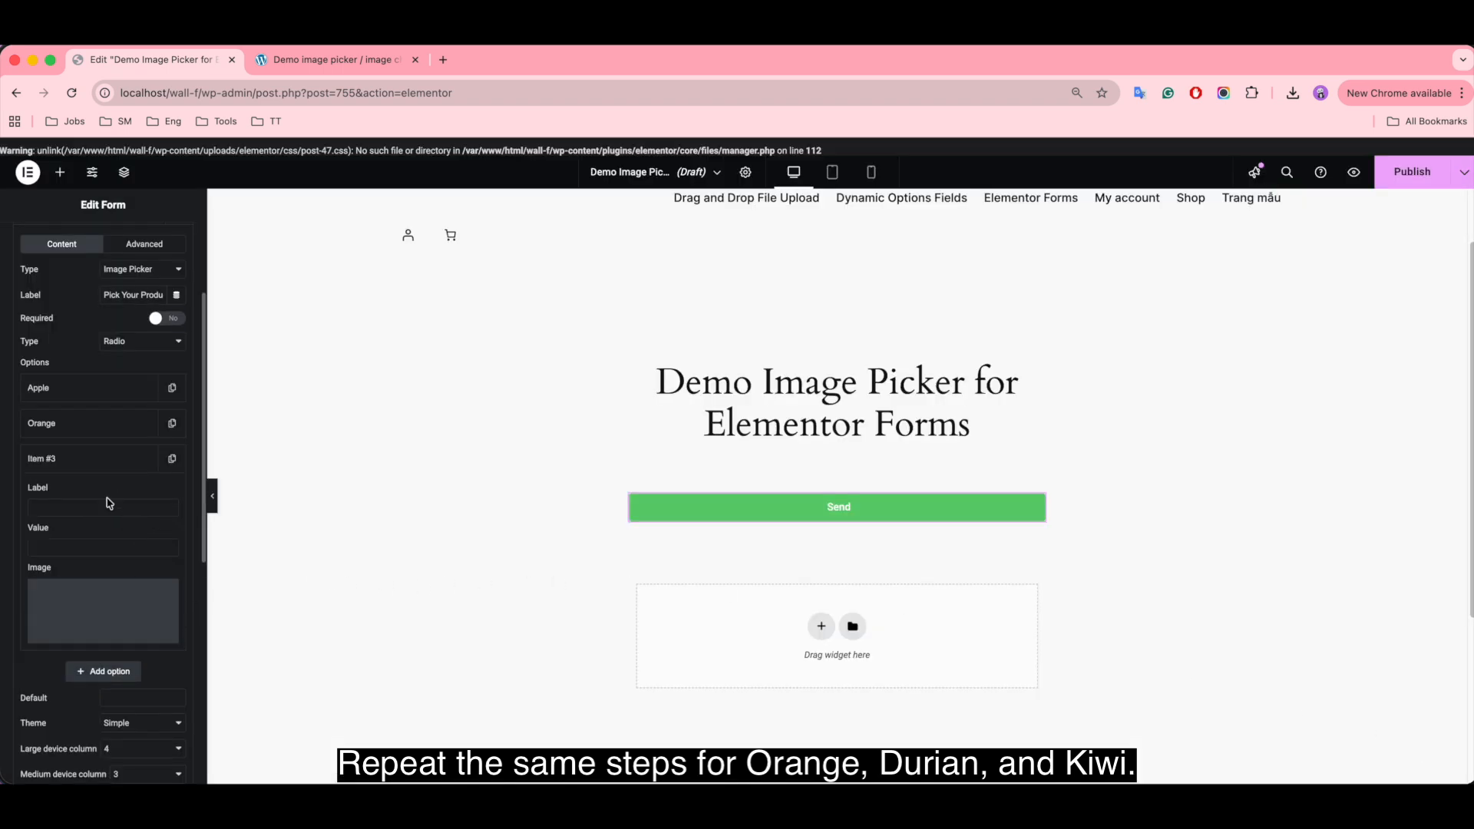
left_click(85, 508)
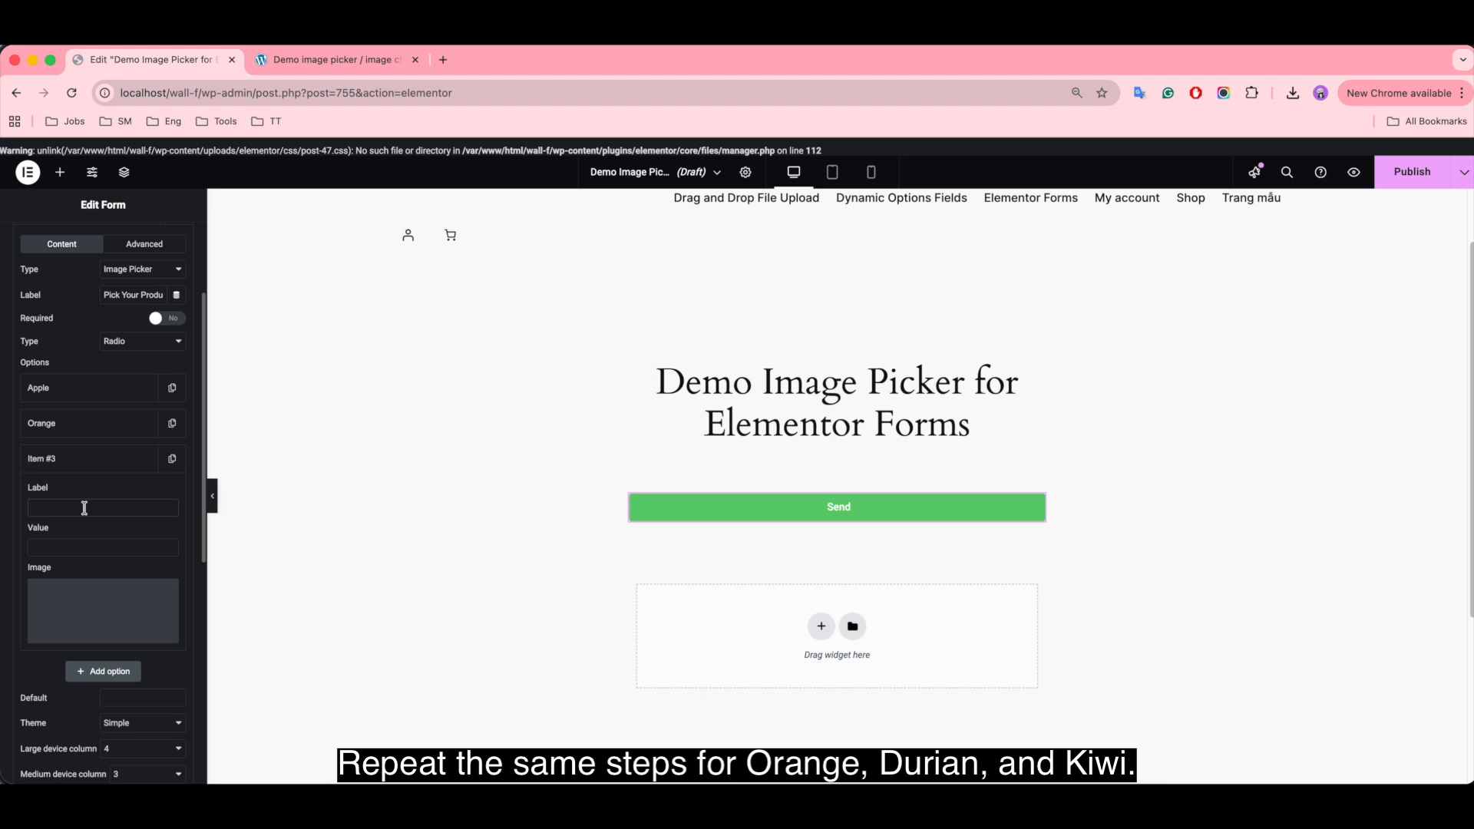
type("Durian")
left_click(80, 547)
type("fruit_durian")
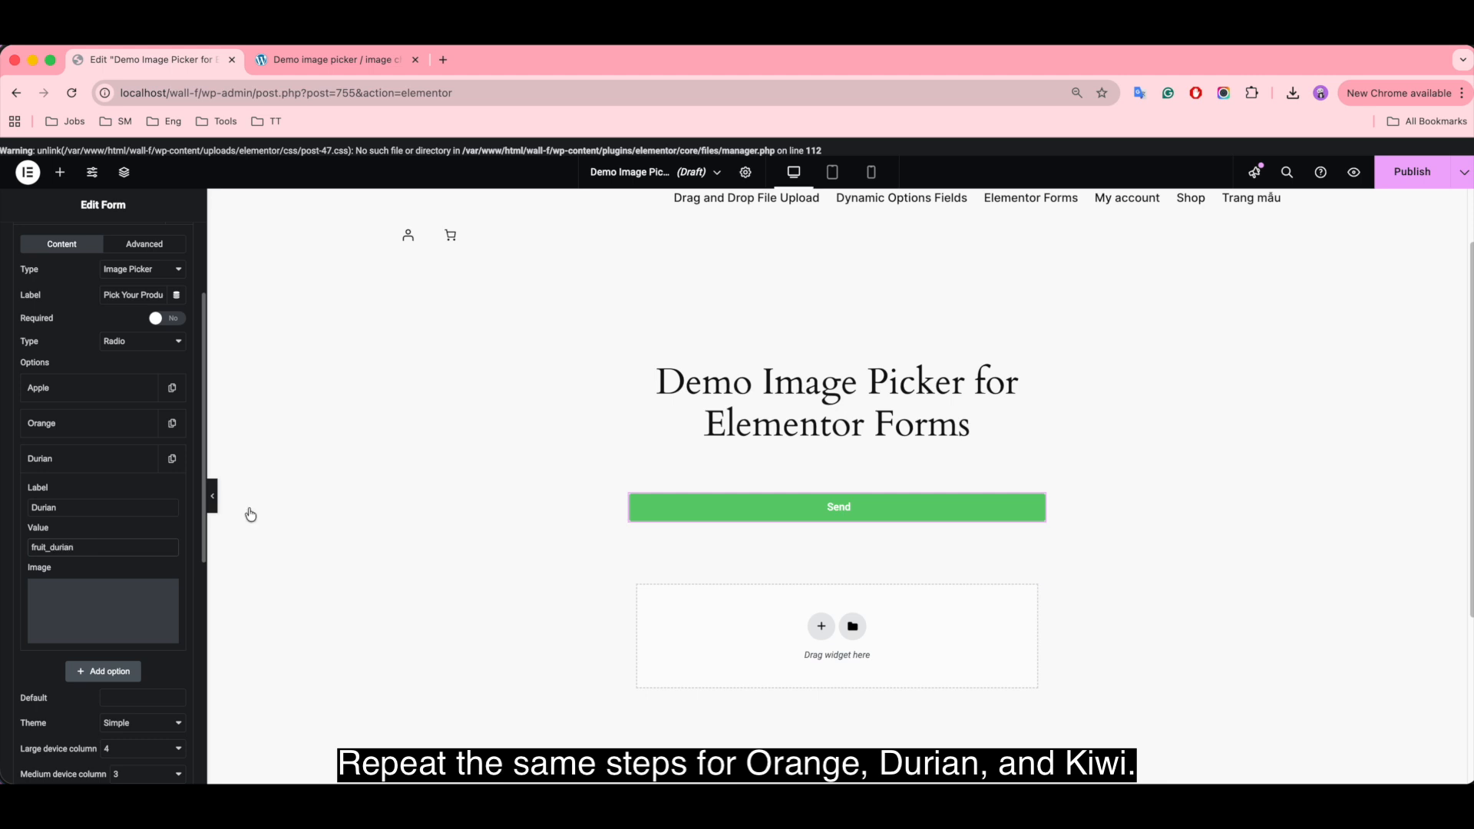
- Assign durian.png from the media library as the Durian option's image
left_click(140, 604)
left_click(528, 338)
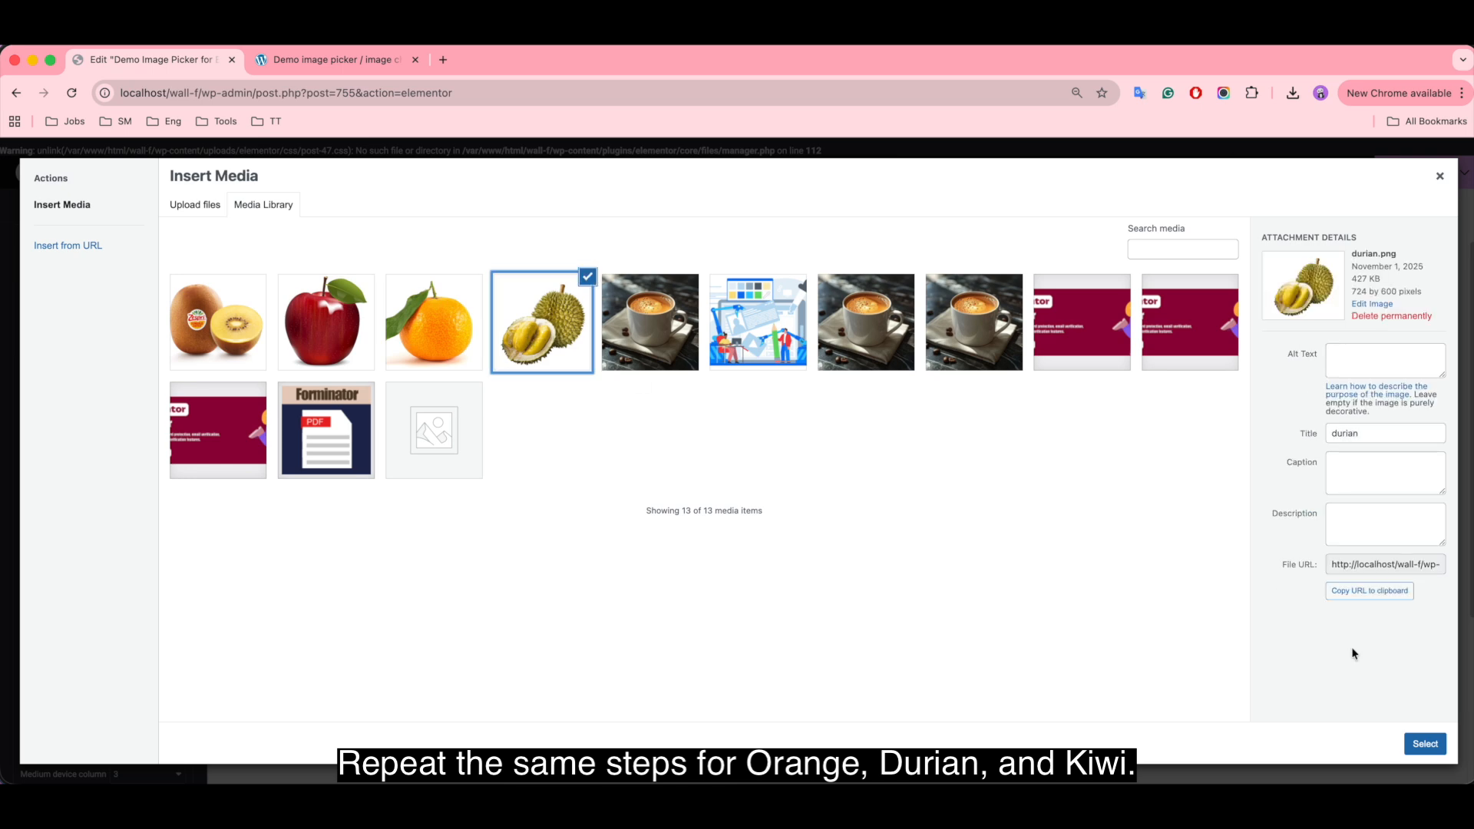
left_click(1442, 751)
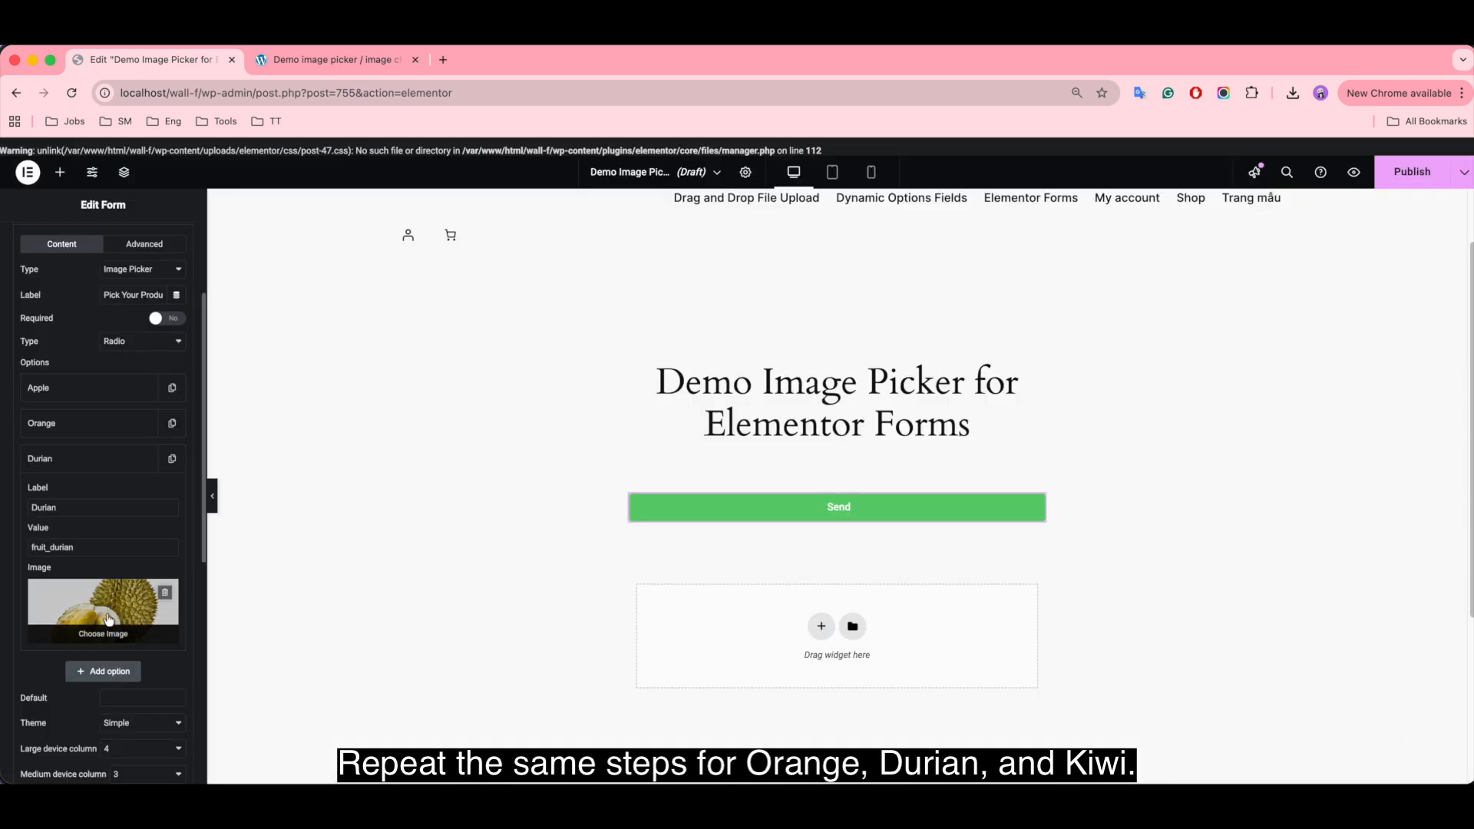
- Add a fourth picker option with the label "Kiwi" and the value "fruit_kiwi"
left_click(107, 671)
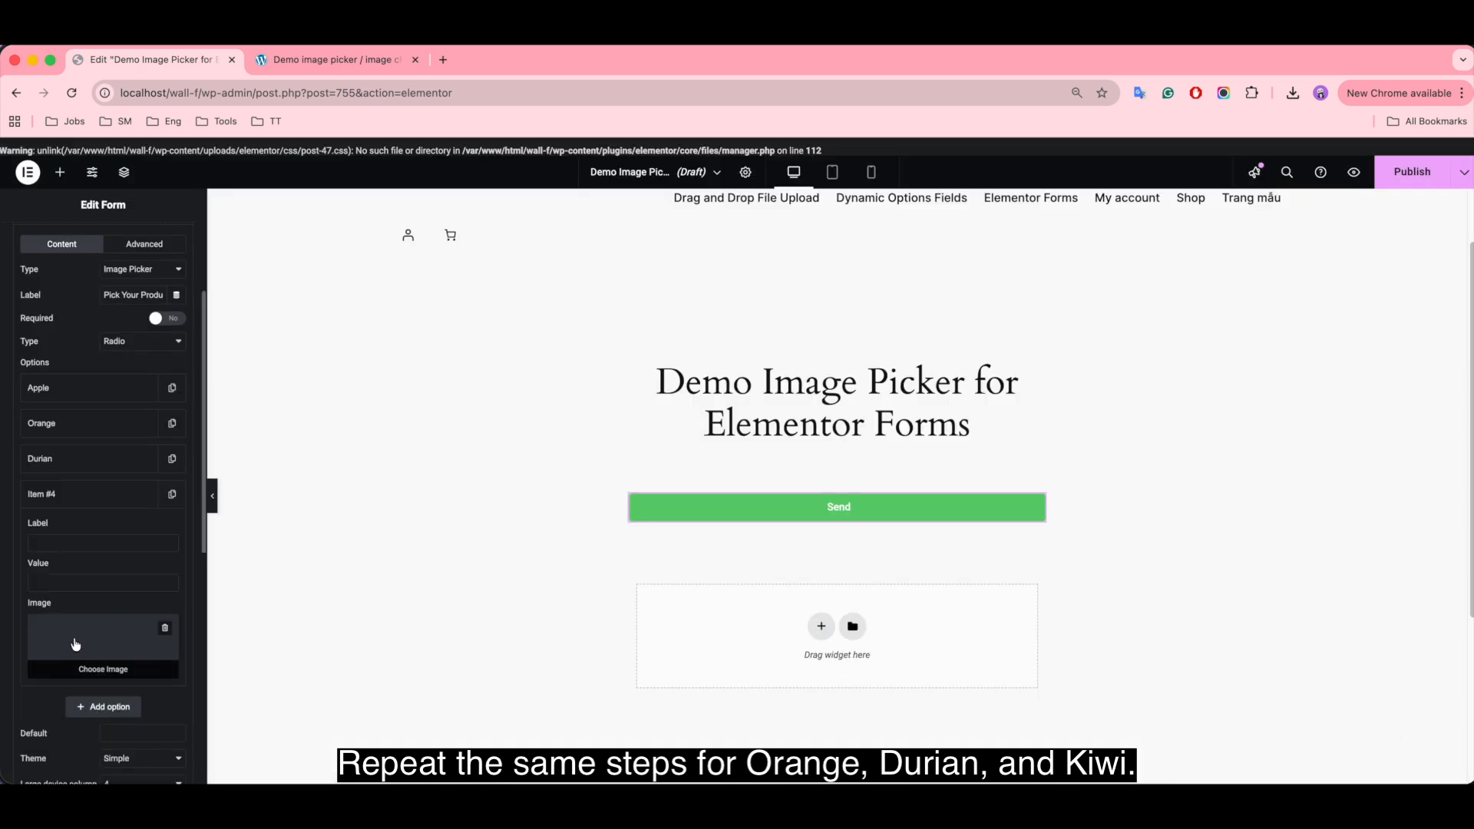
left_click(59, 541)
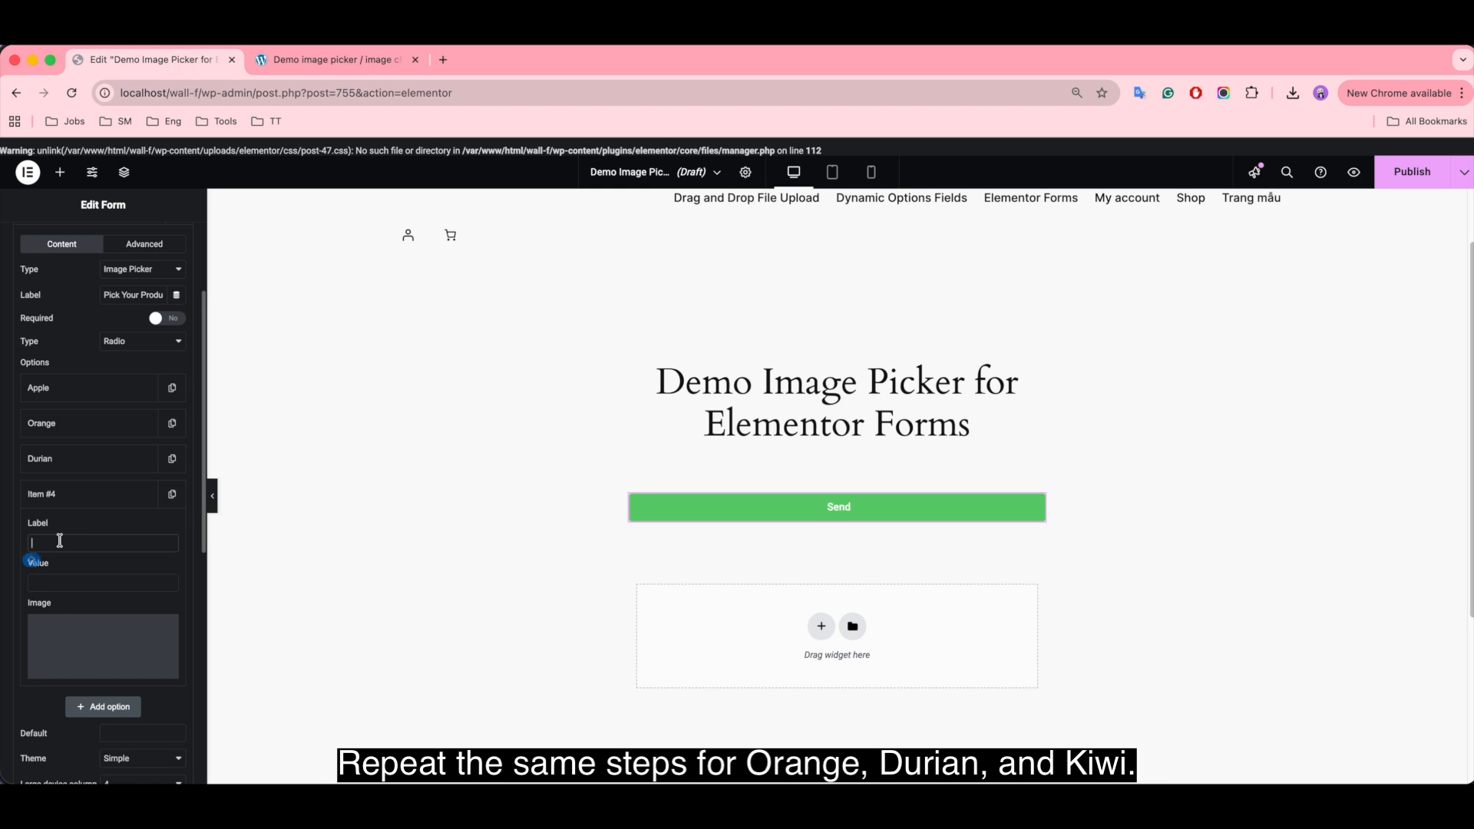
type("Kiwi")
left_click(63, 577)
- Assign kiwi-1.png from the media library as the Kiwi option's image
left_click(70, 624)
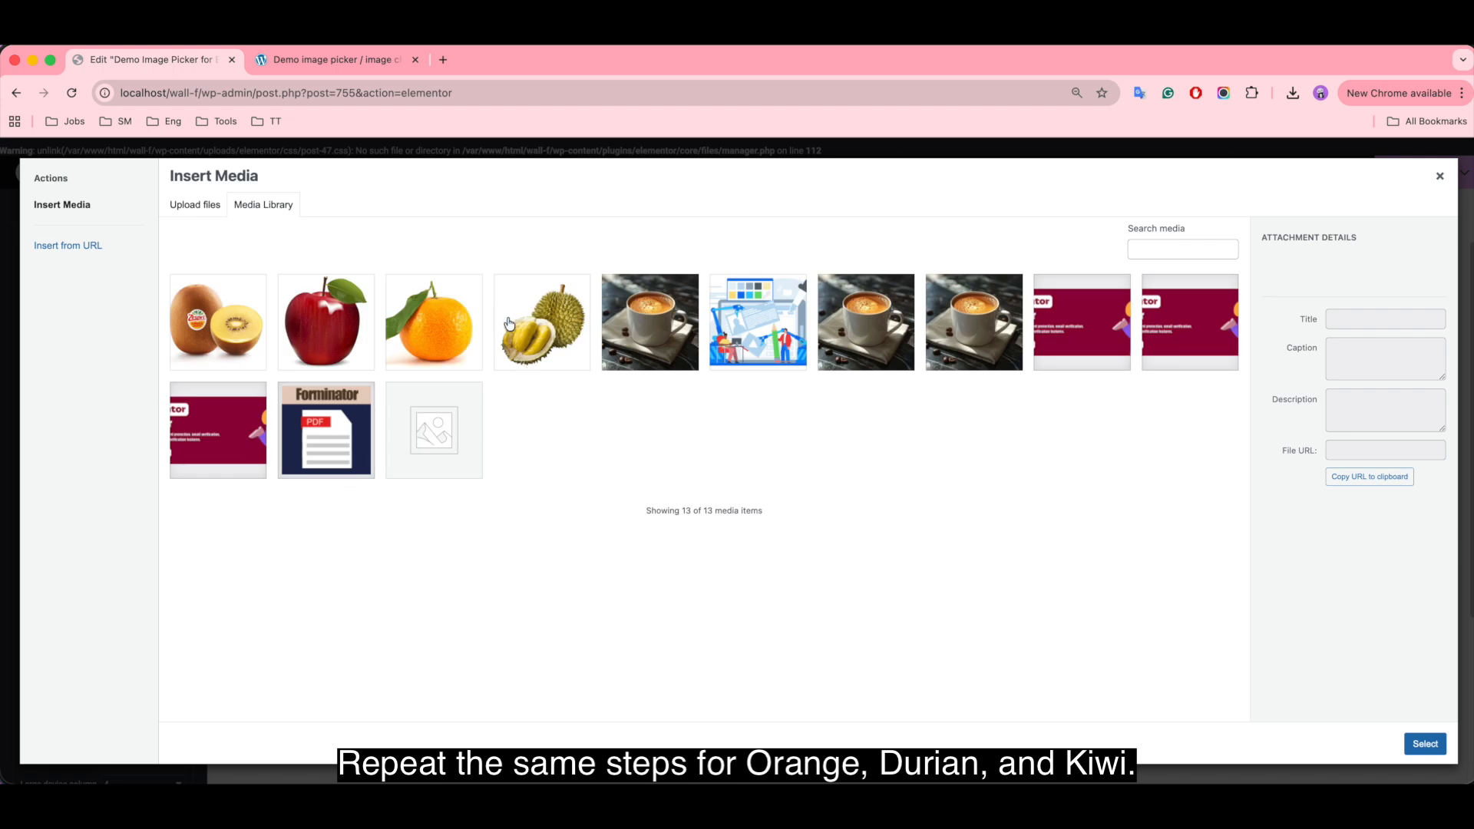
left_click(215, 316)
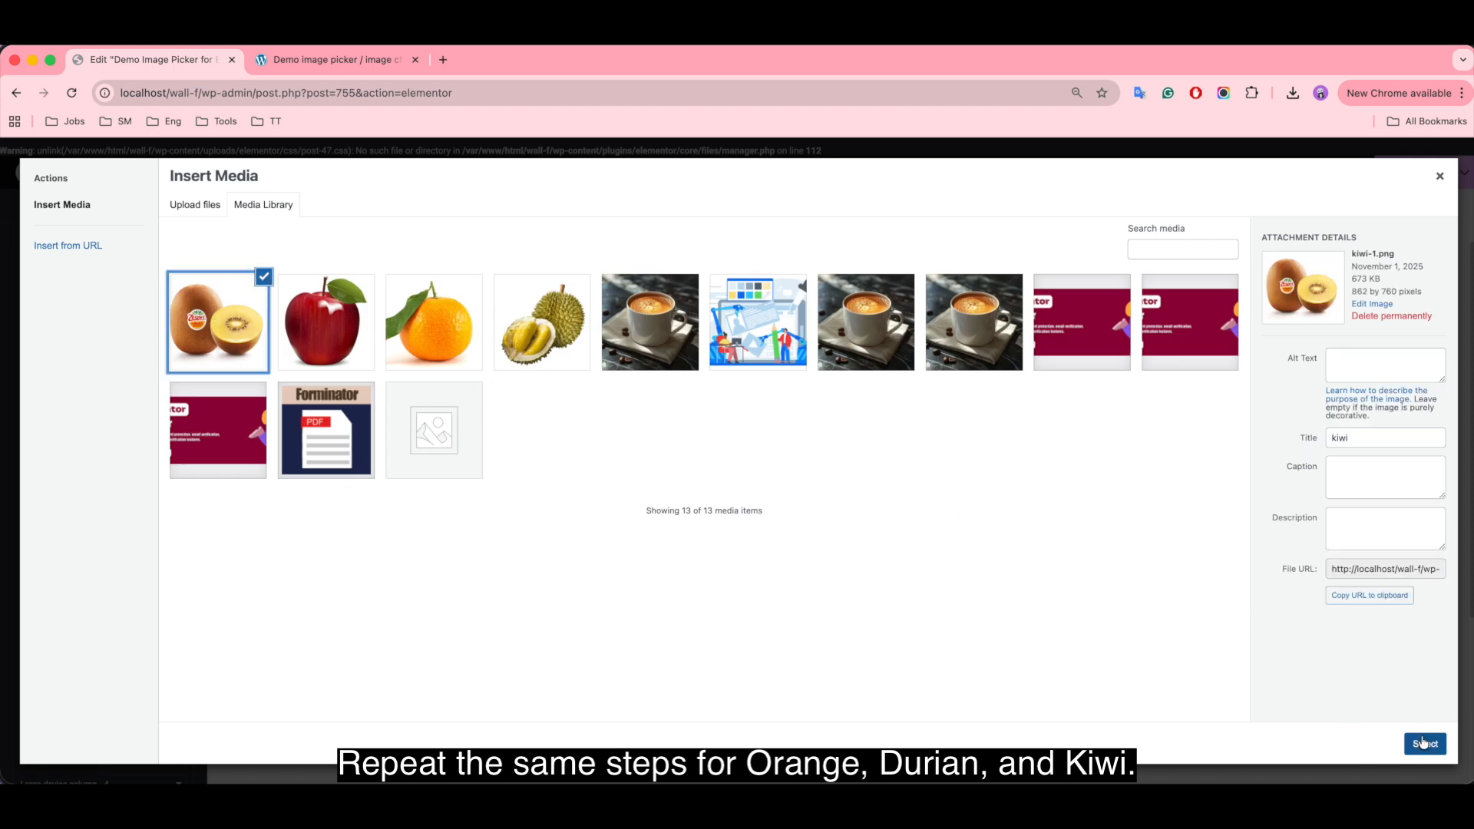
left_click(1422, 743)
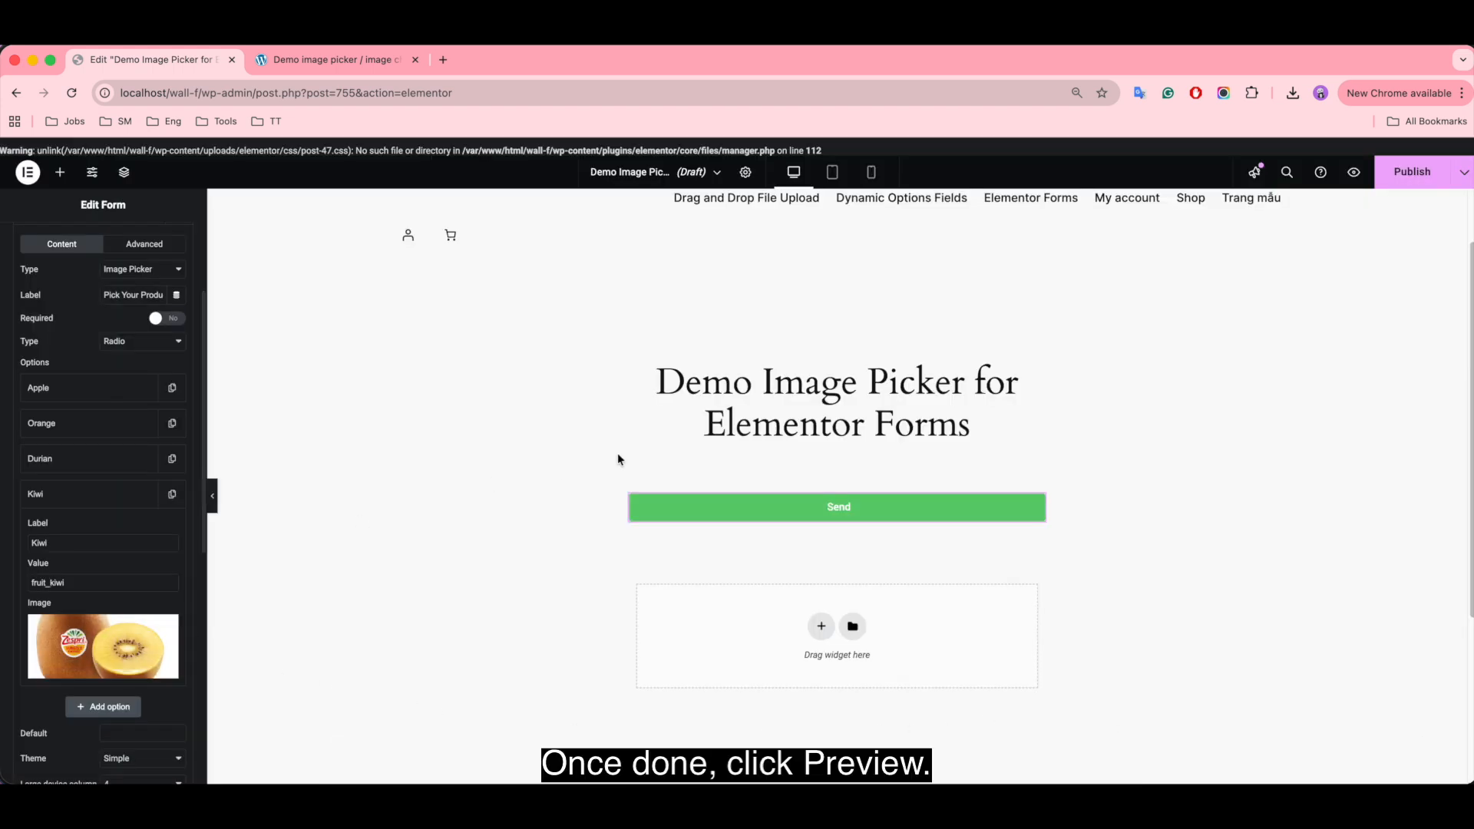
- Publish the page and open its preview at the Pick Your Product field
left_click(1399, 185)
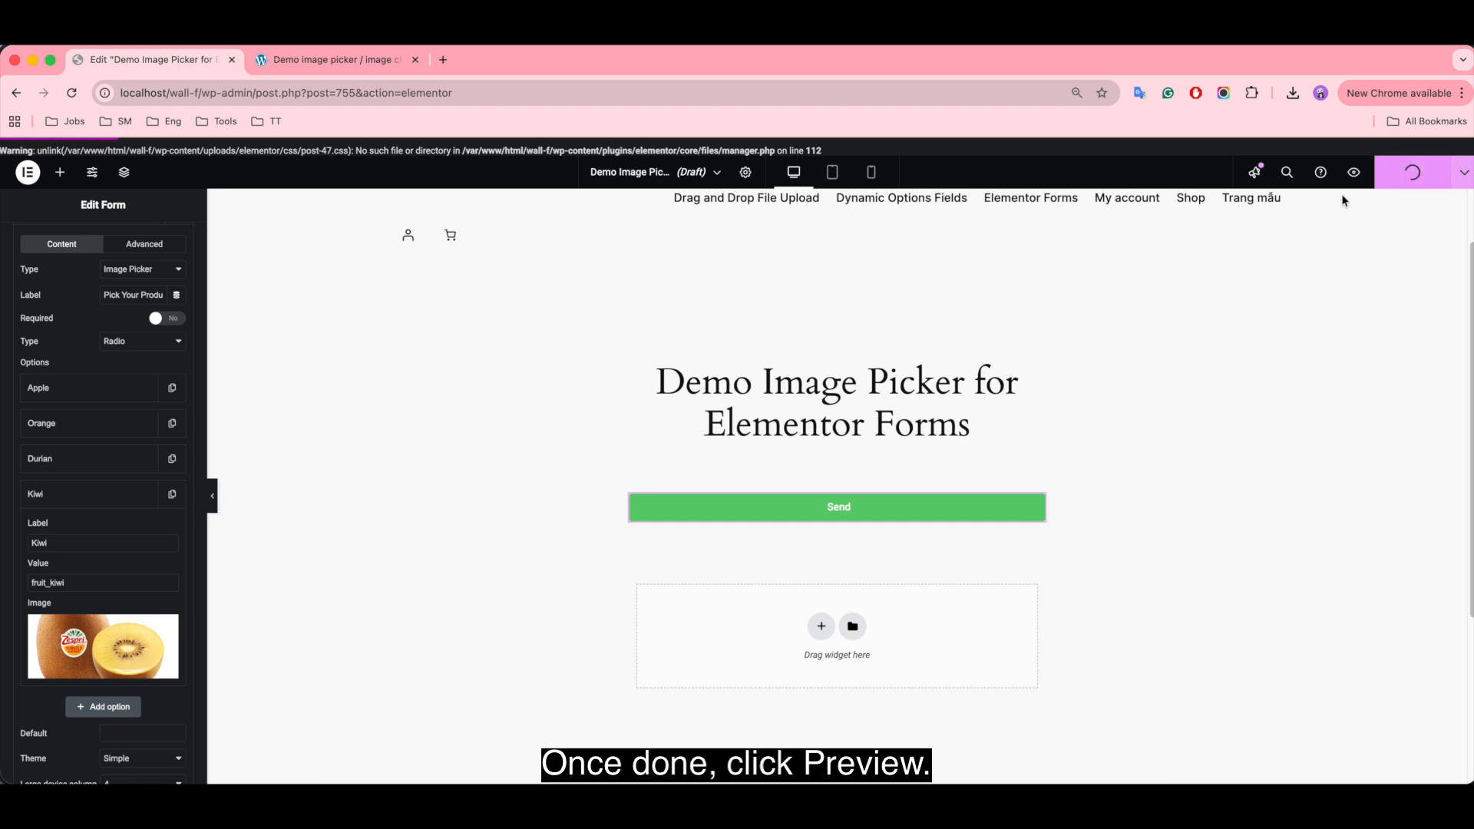
left_click(1353, 170)
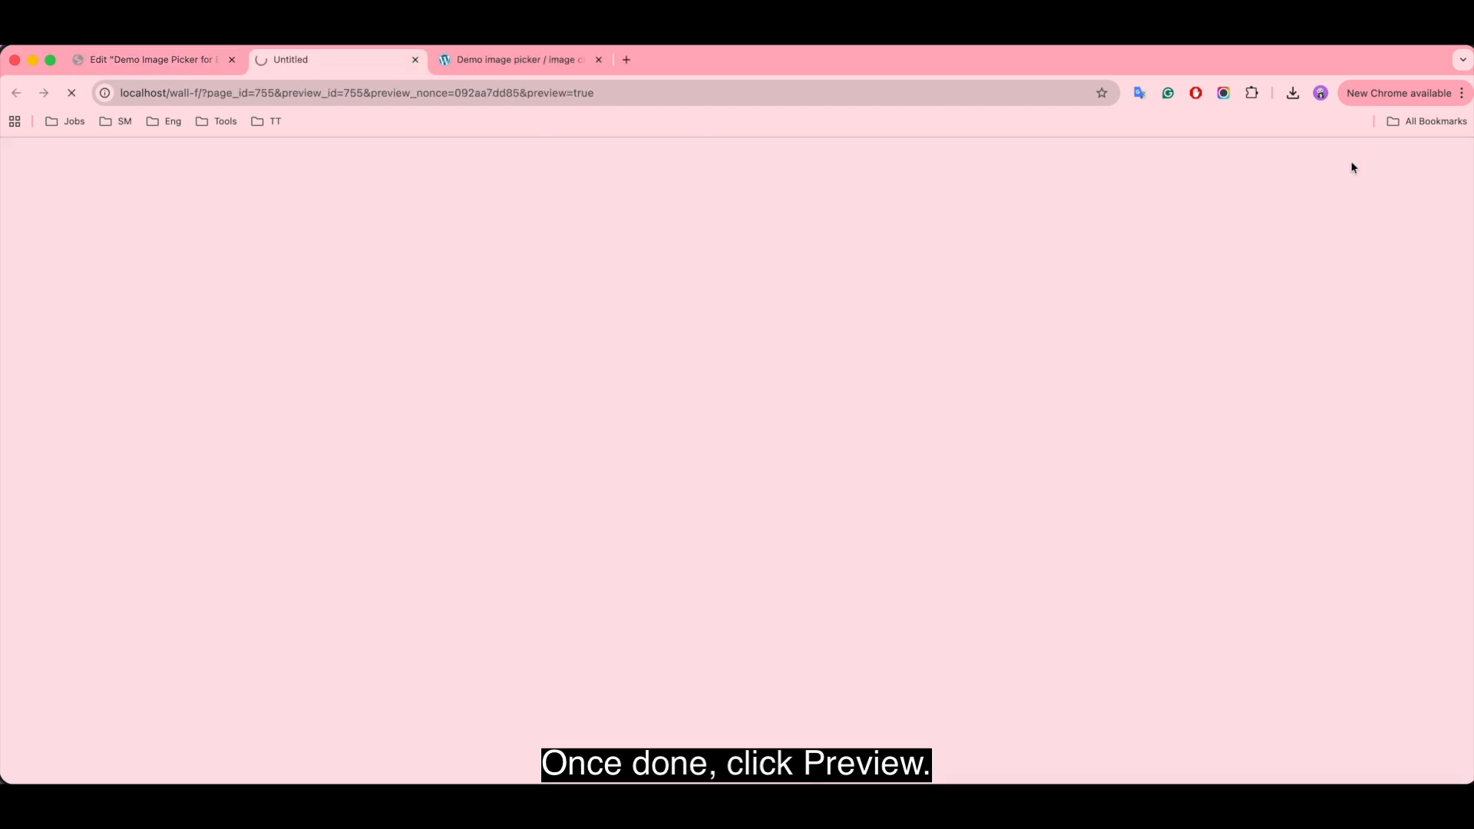
scroll(889, 516, "down", 1)
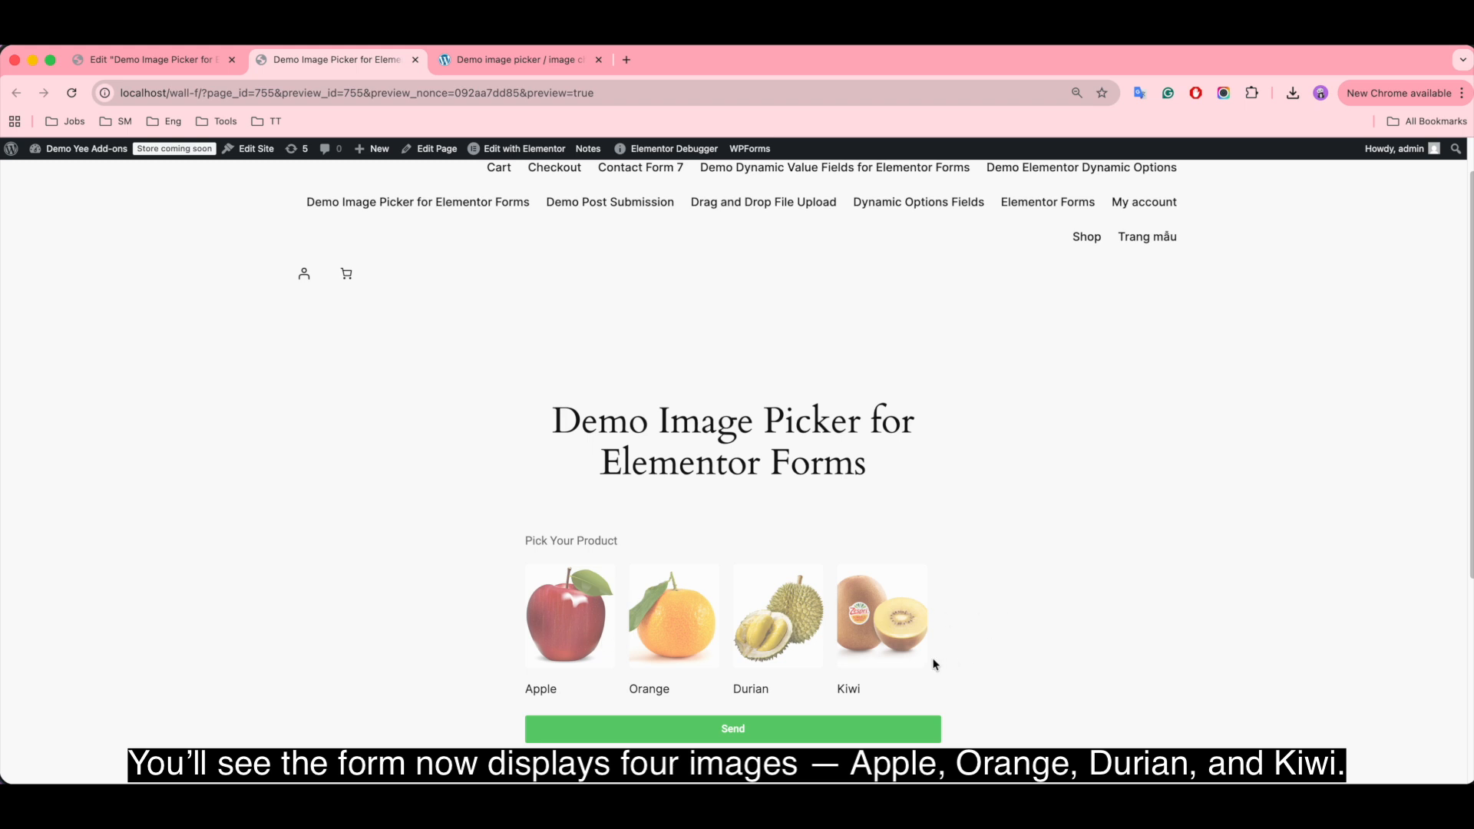
- Test the image picker in the preview by choosing Durian, Orange and Apple in turn
left_click(776, 630)
left_click(668, 622)
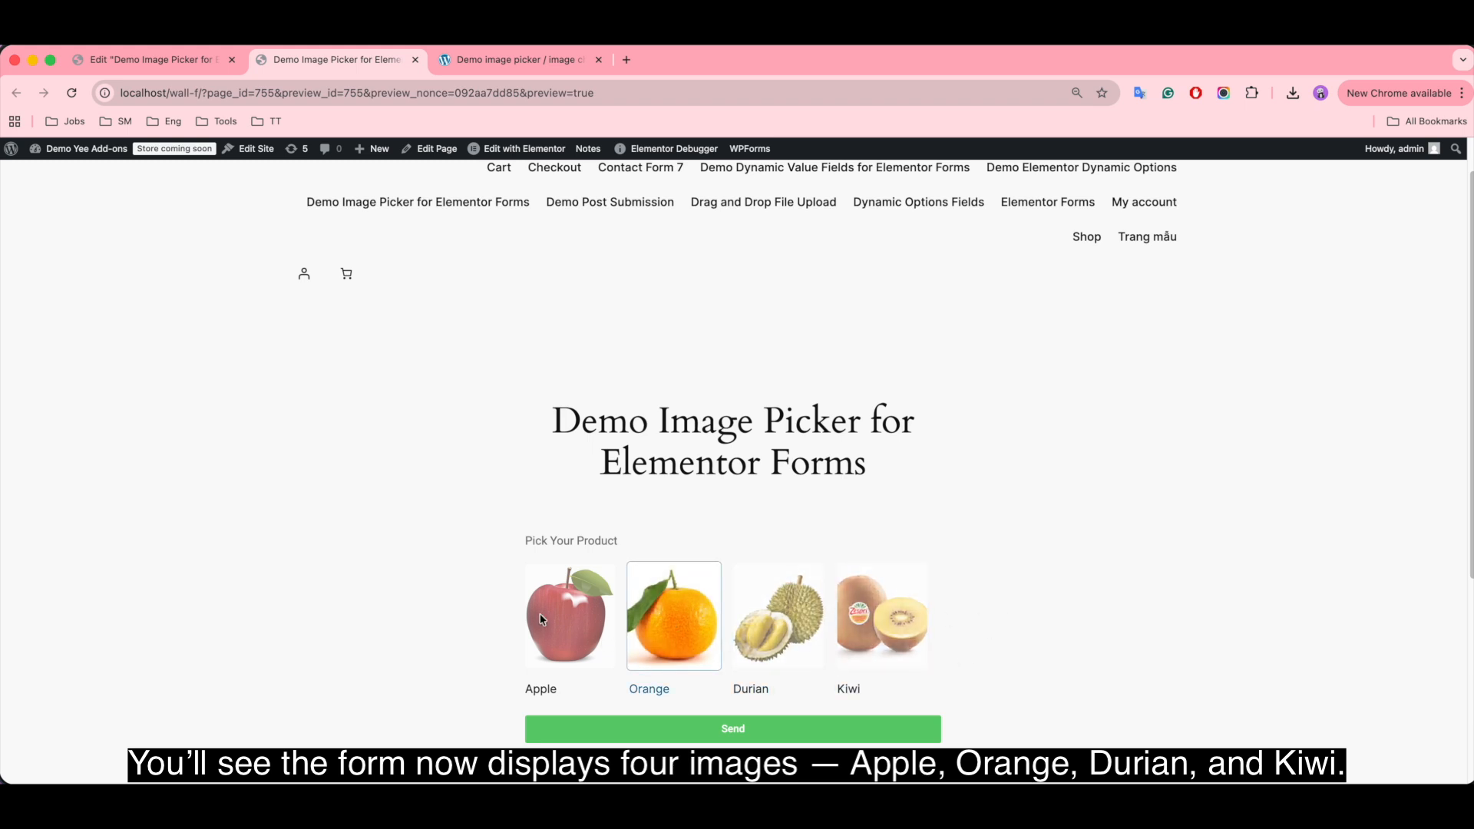
left_click(542, 618)
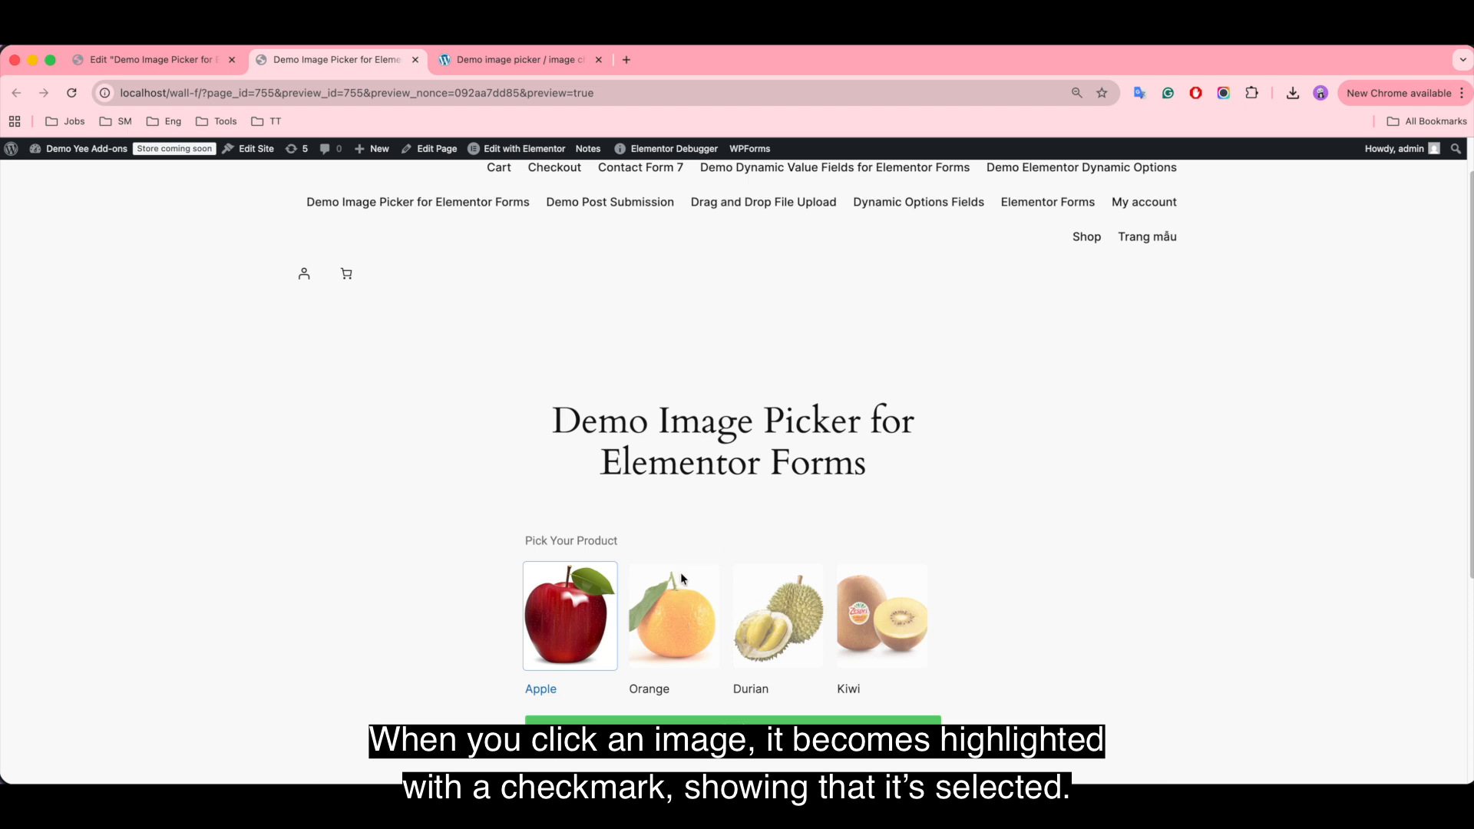
- Back in the Elementor editor, set the image picker's default selection to "fruit_apple"
left_click(171, 66)
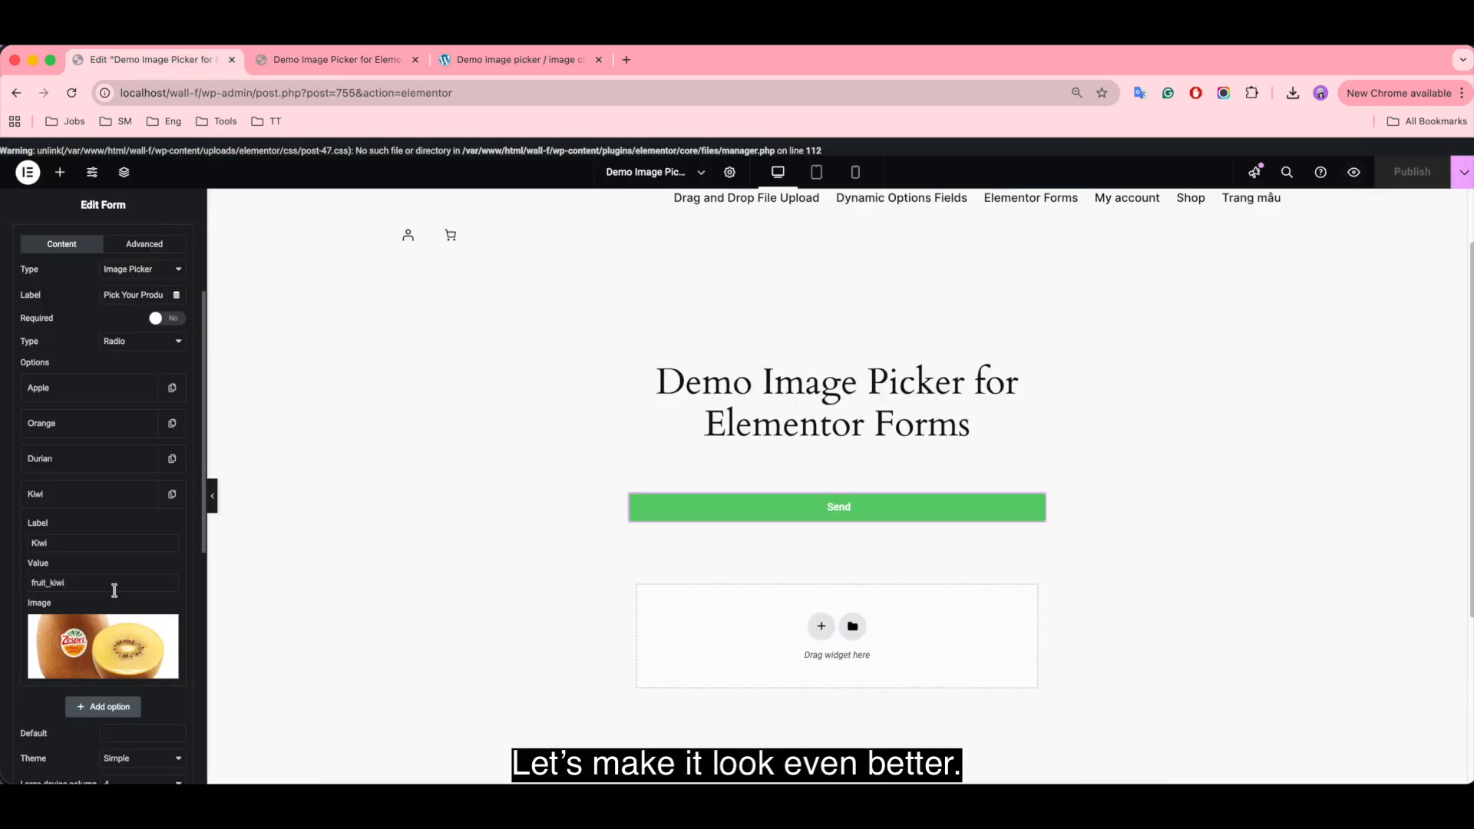
scroll(115, 595, "down", 5)
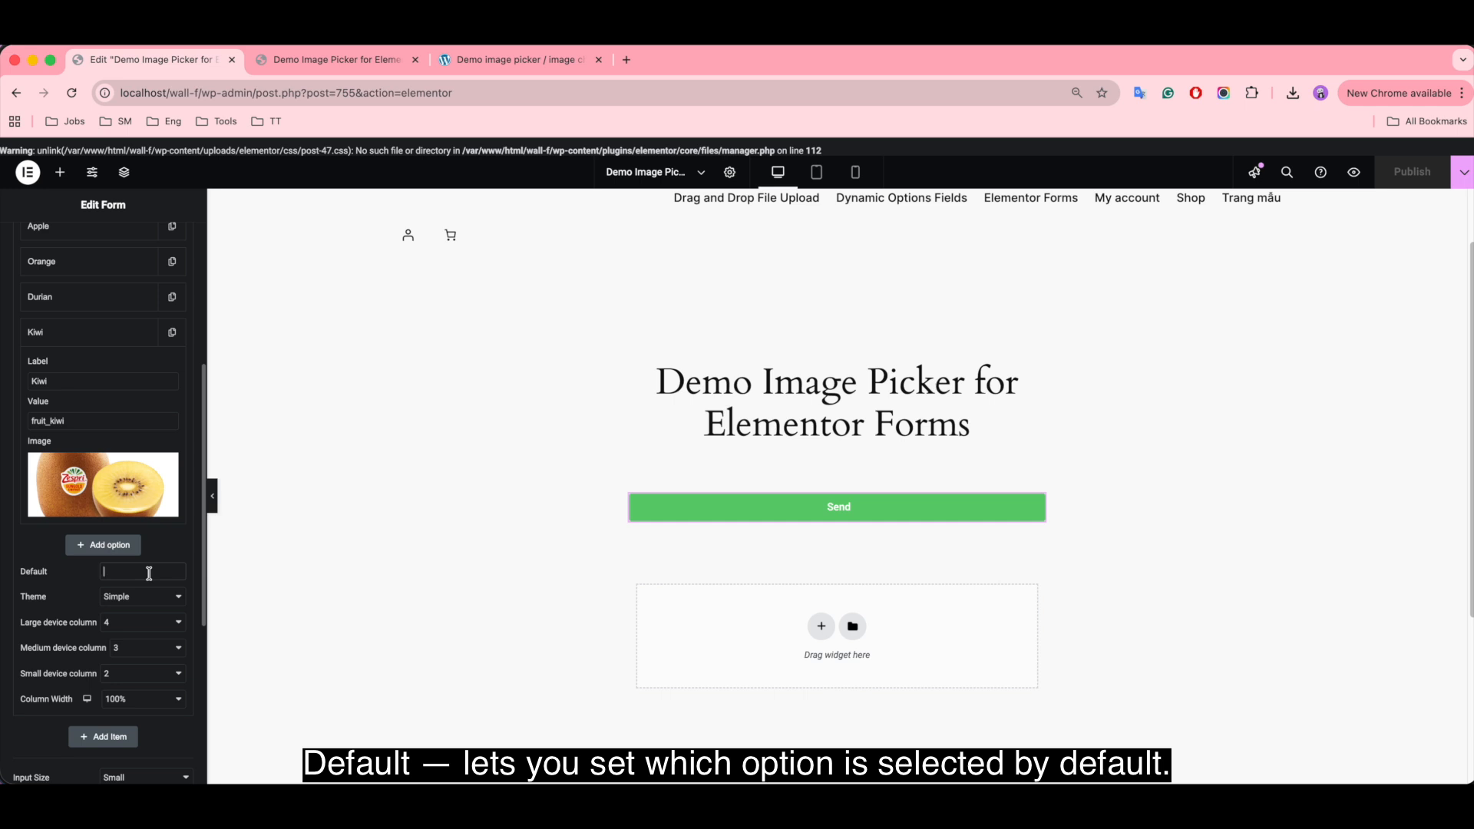
type("fruit_")
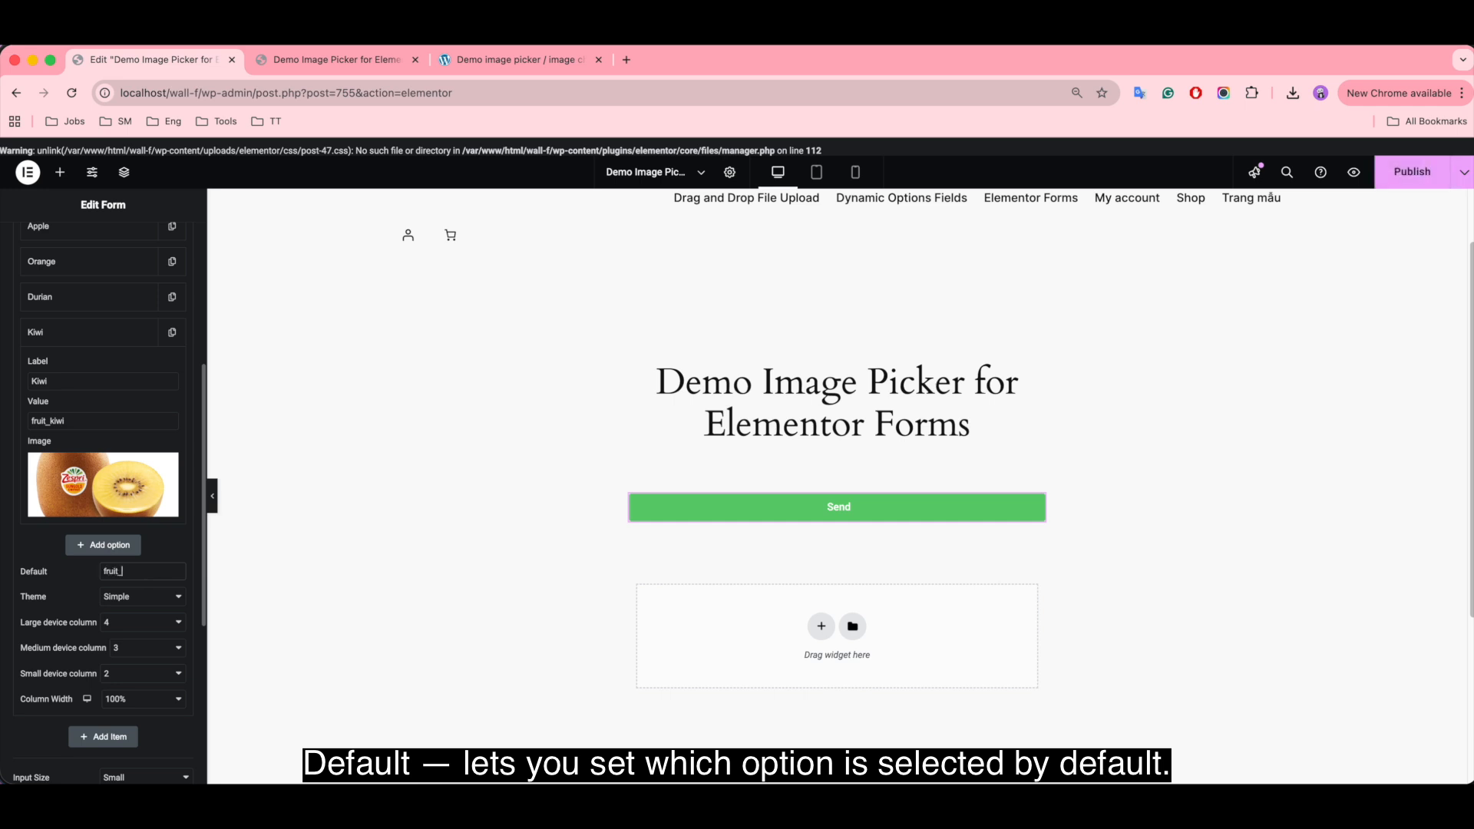
type("apple")
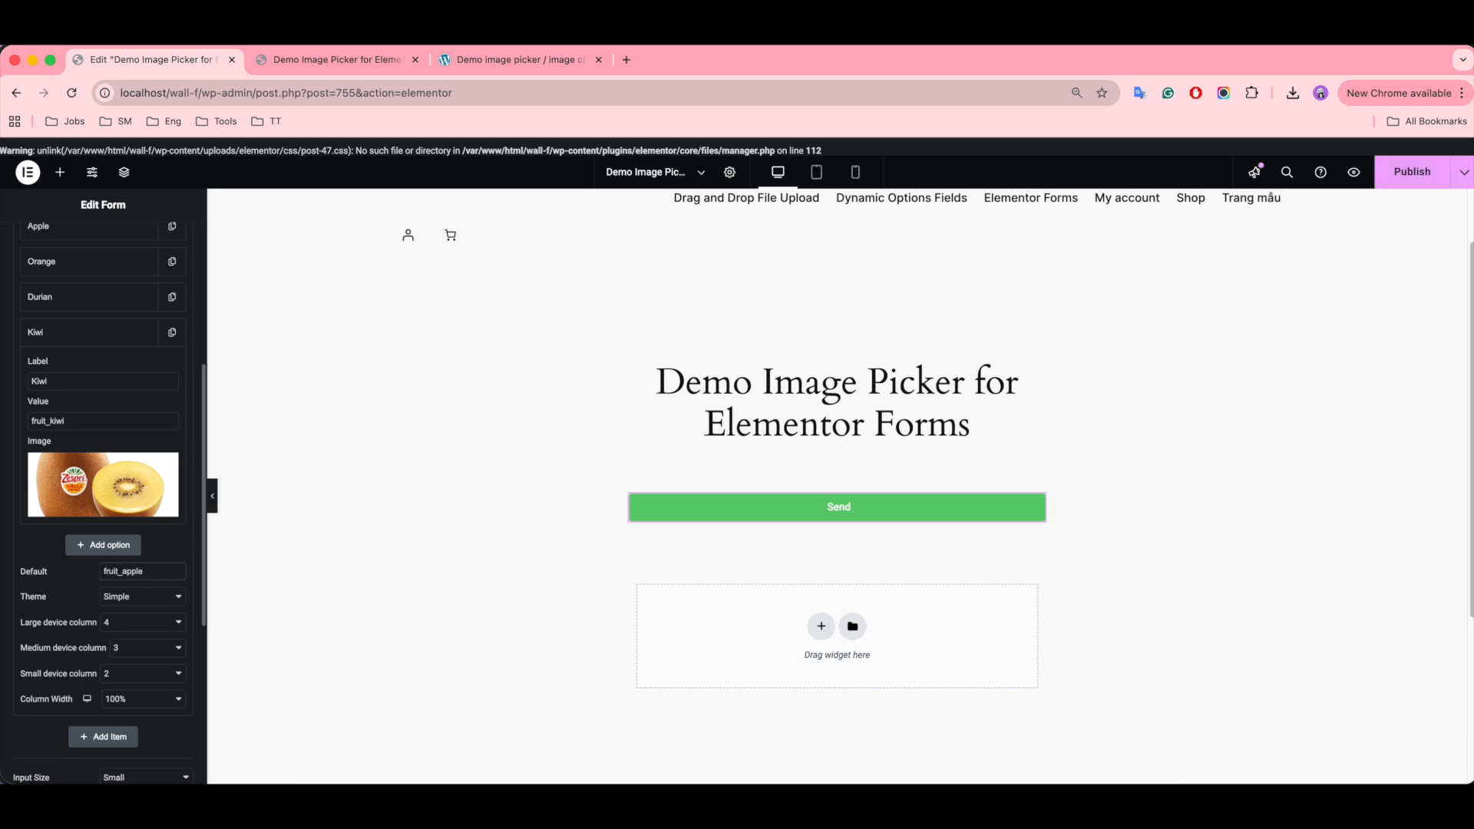
- Set the image picker's theme to Luna and publish the page
left_click(157, 602)
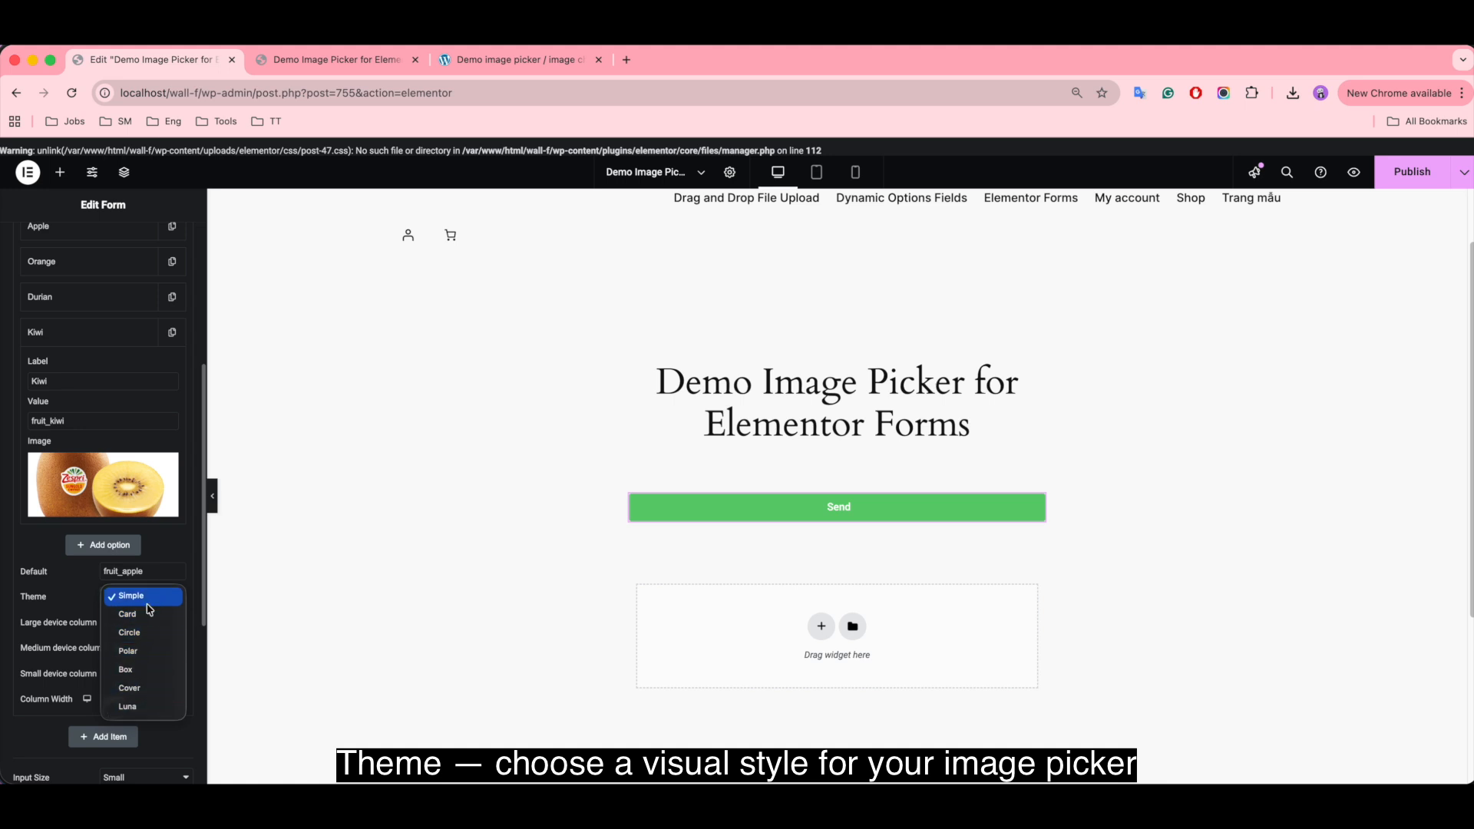
left_click(146, 708)
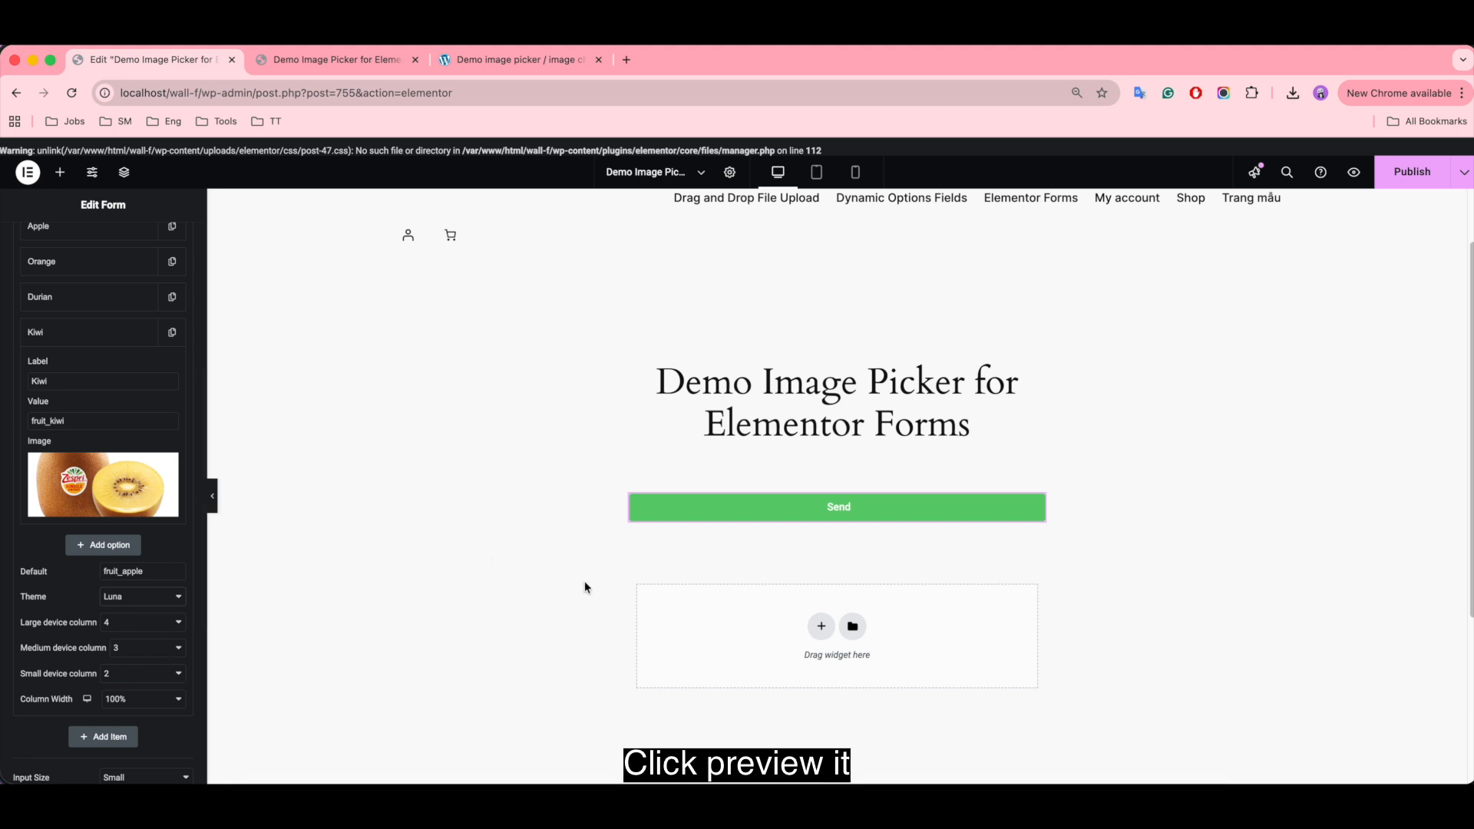
left_click(1404, 184)
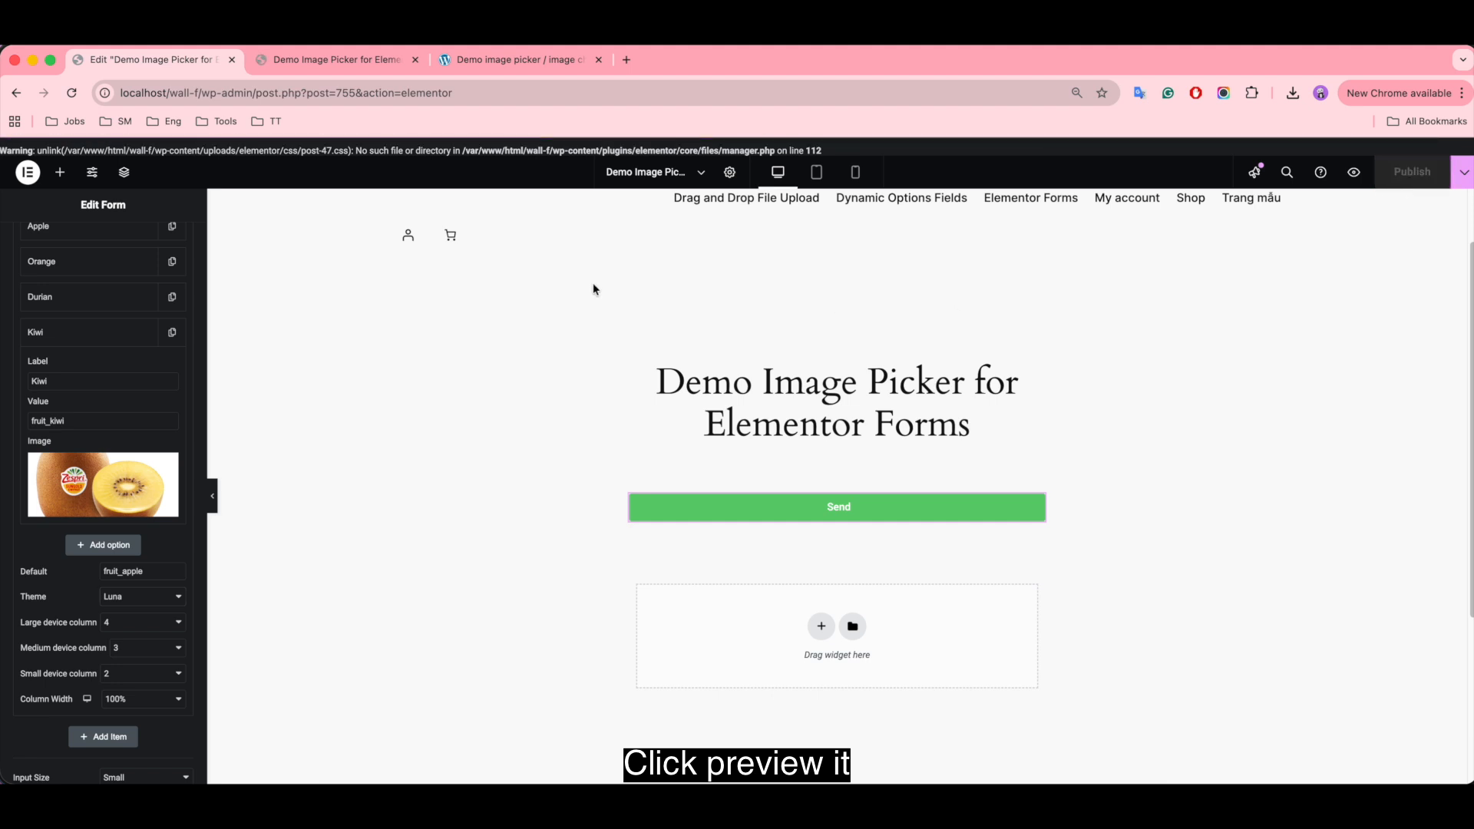
- Check the picker's default selection and styling in the preview, choosing Orange, Durian, Kiwi and Apple in turn
left_click(339, 60)
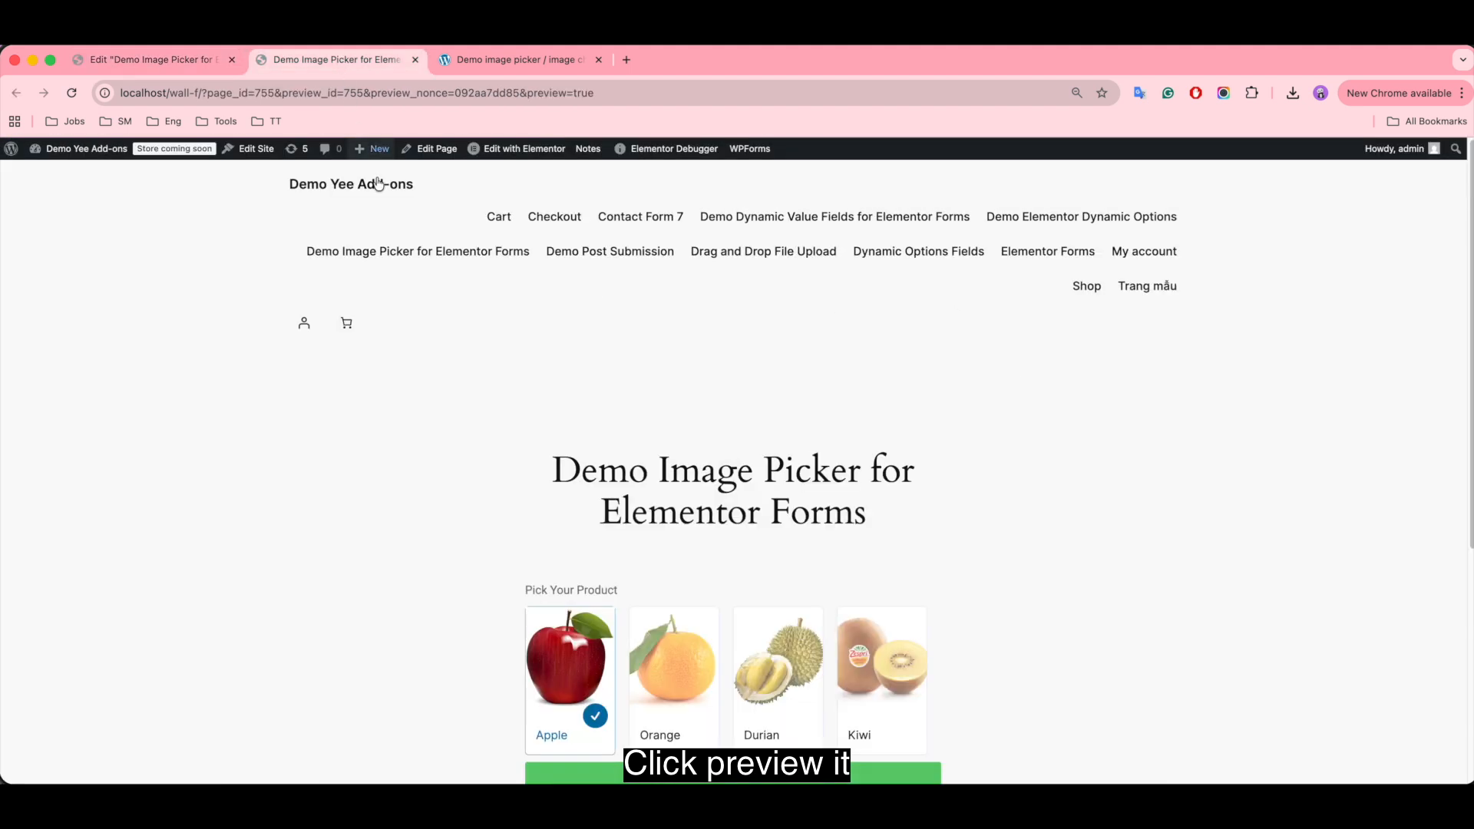
scroll(993, 487, "down", 2)
scroll(995, 490, "down", 1)
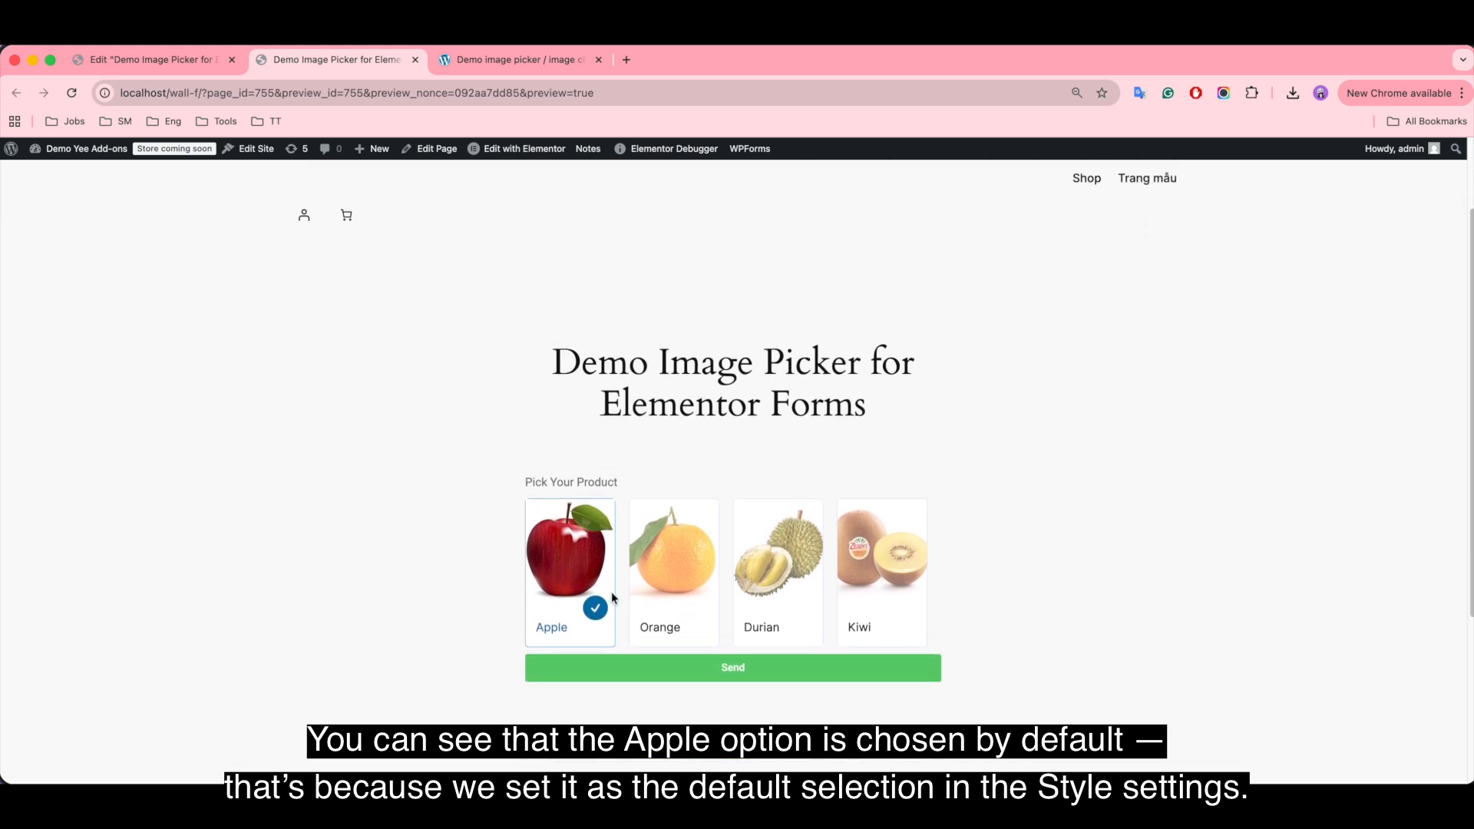
left_click(693, 555)
left_click(799, 555)
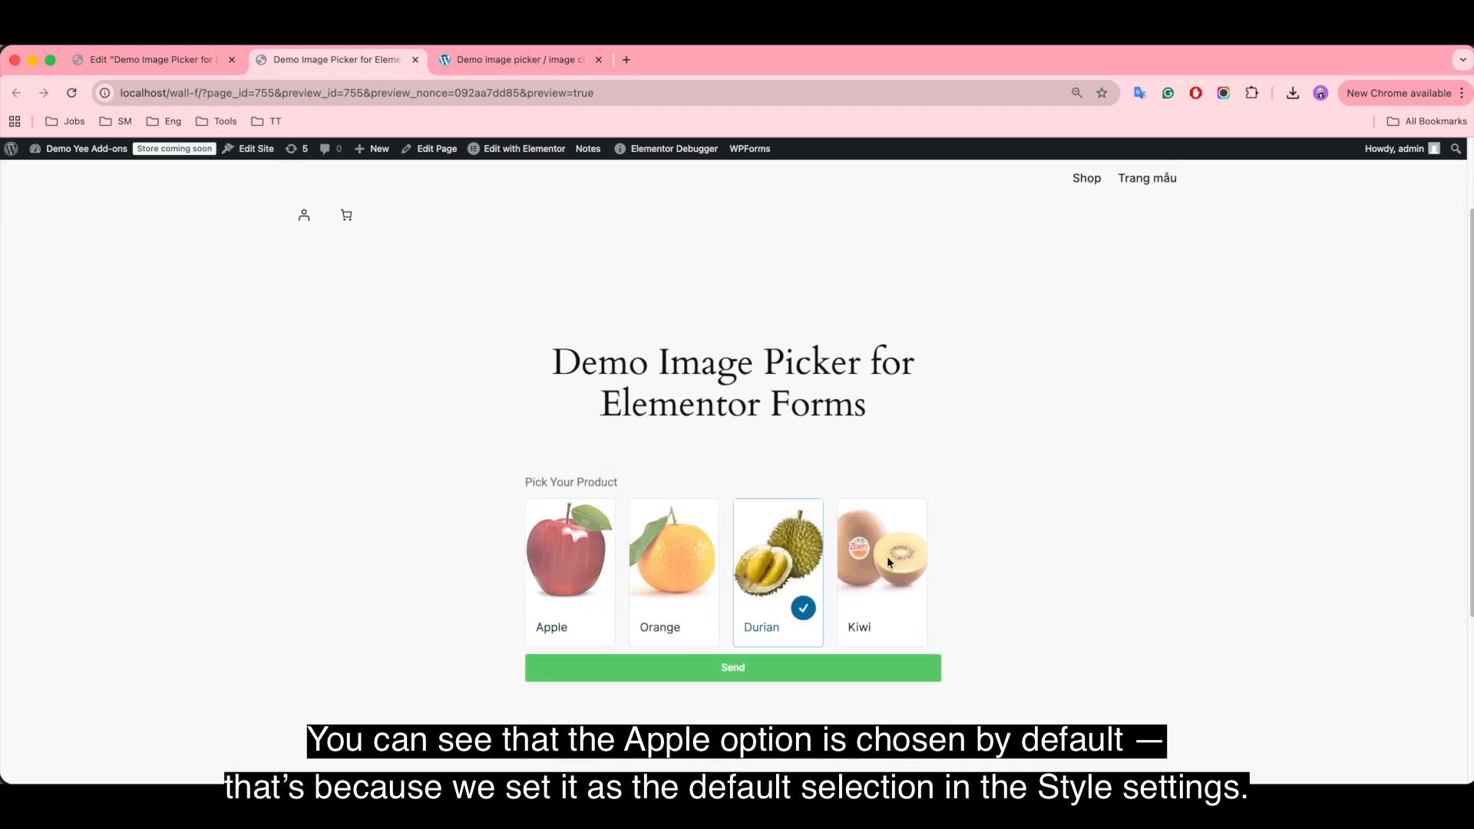
left_click(882, 556)
left_click(595, 569)
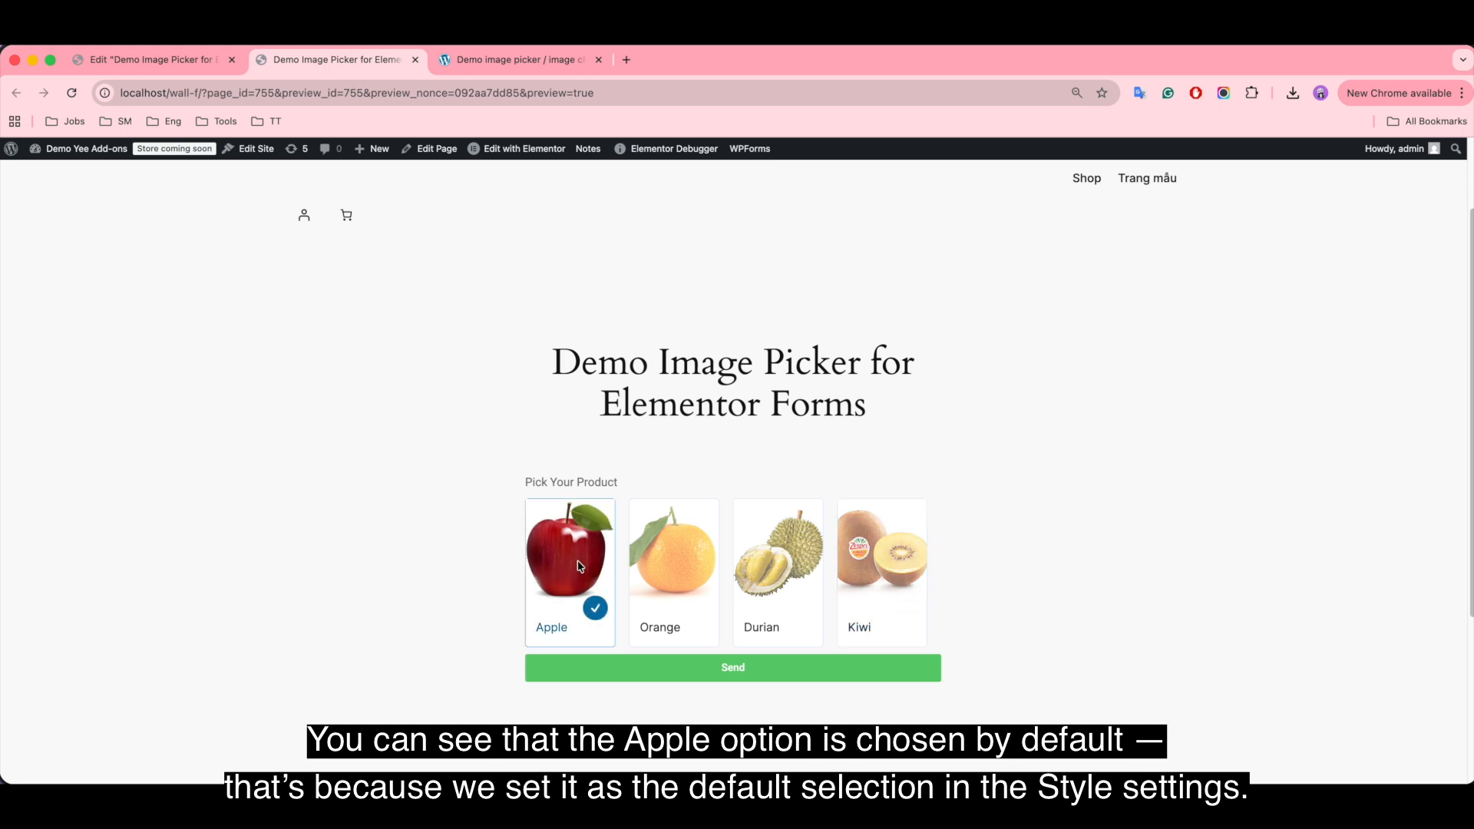
- Switch the image picker's theme to Circle in the editor and publish the page to check it in the preview
left_click(165, 59)
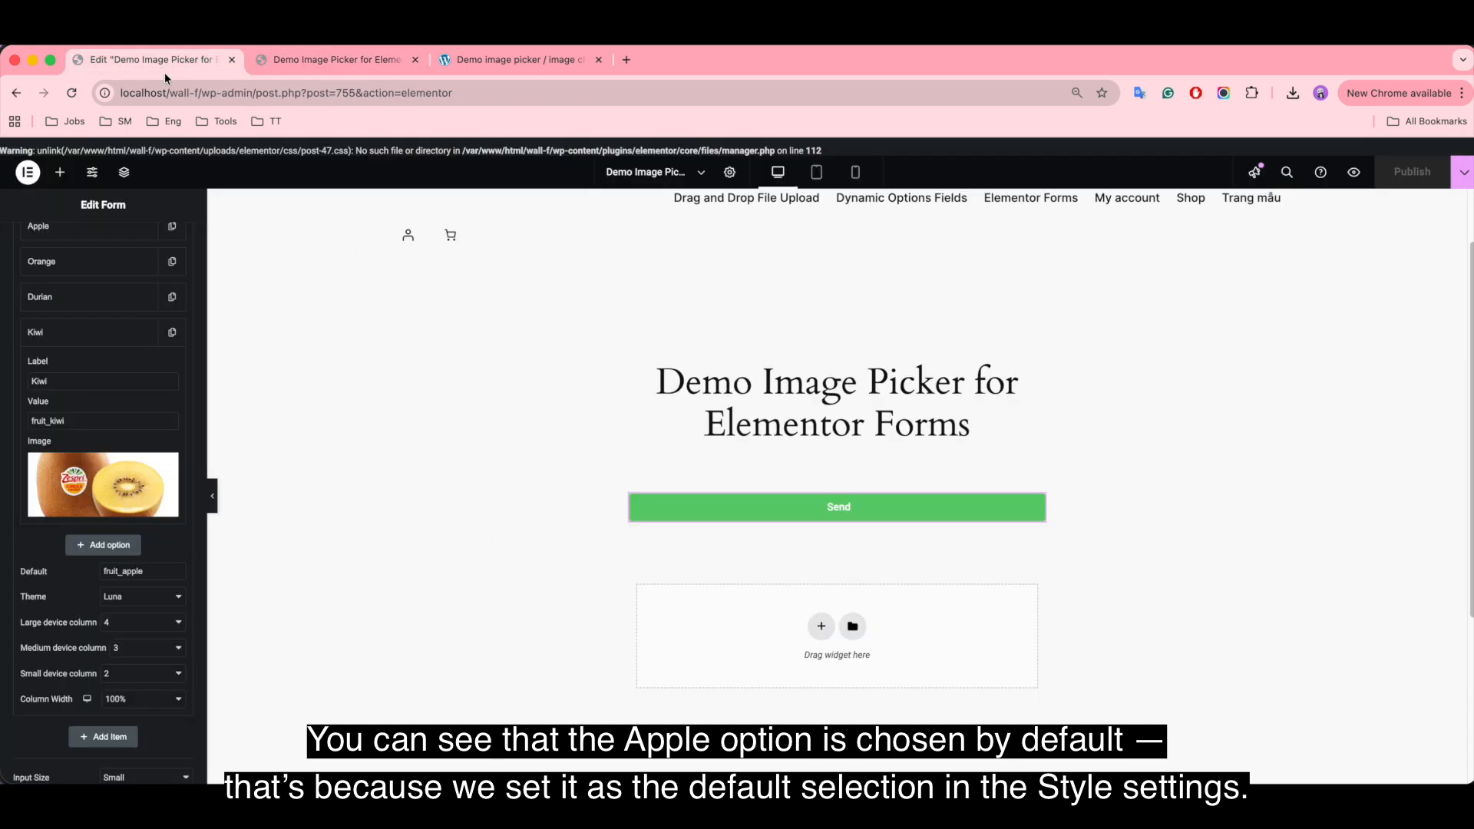
left_click(172, 602)
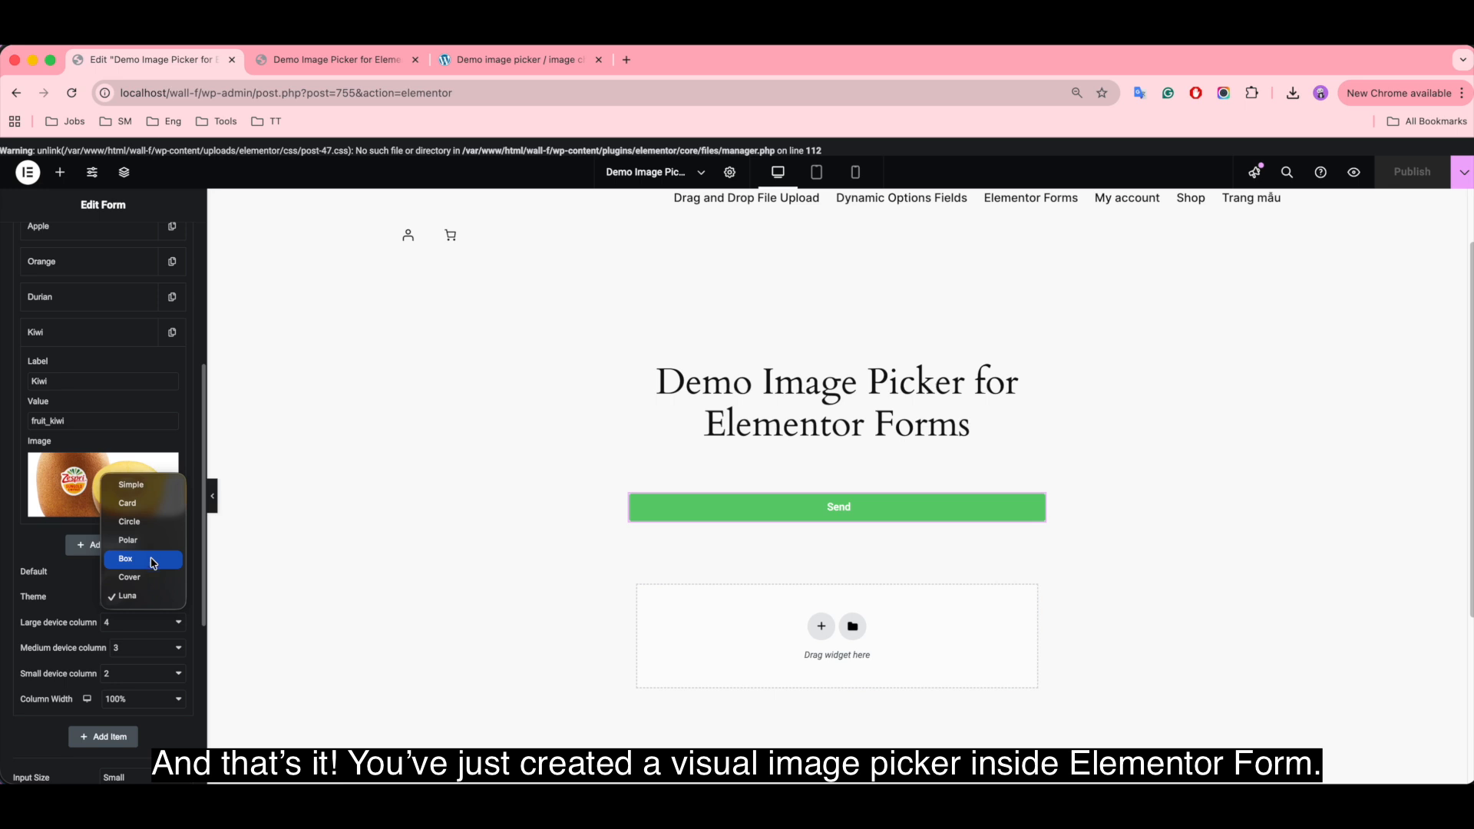
left_click(154, 522)
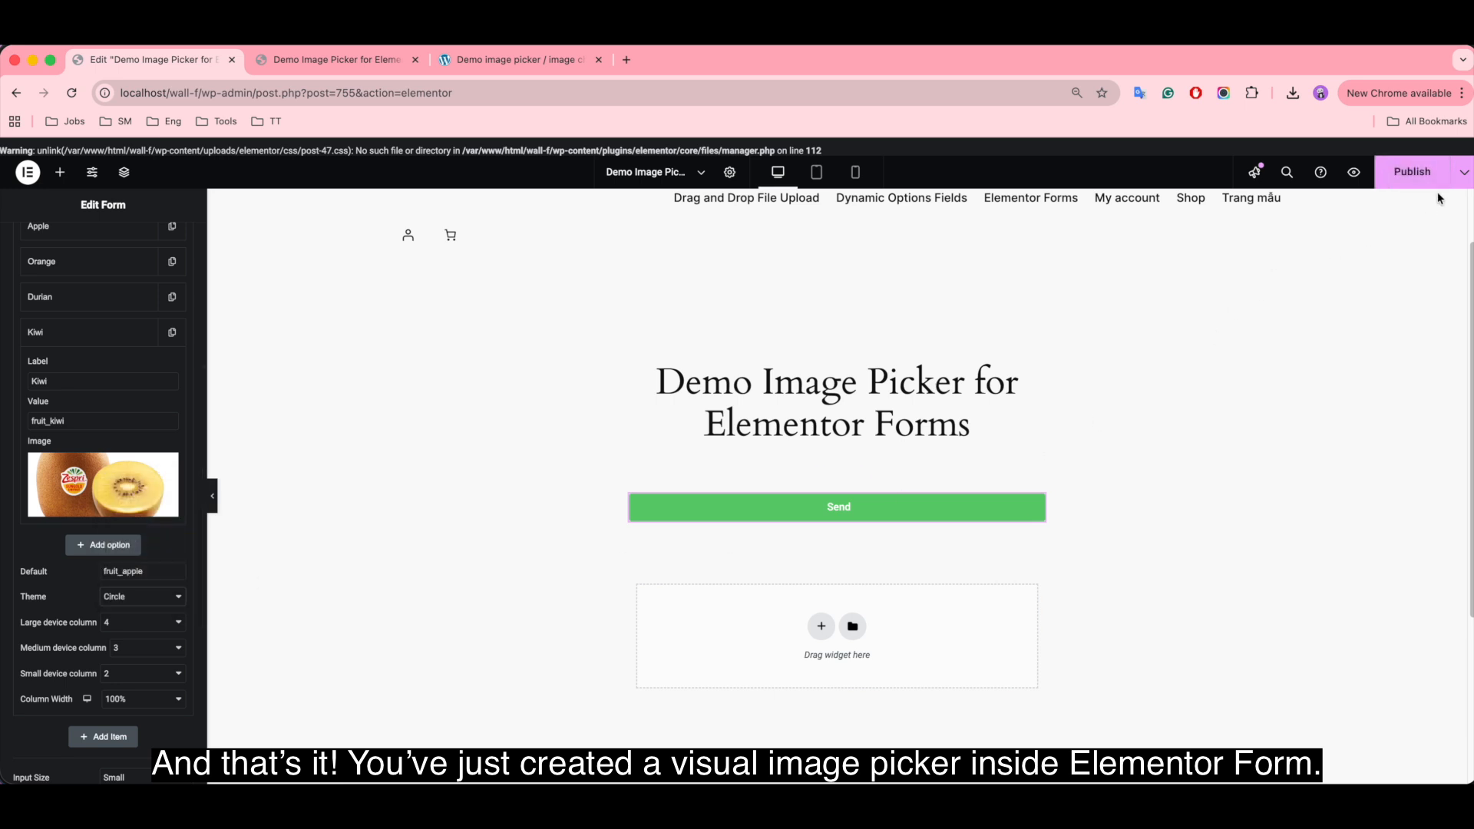
left_click(1413, 172)
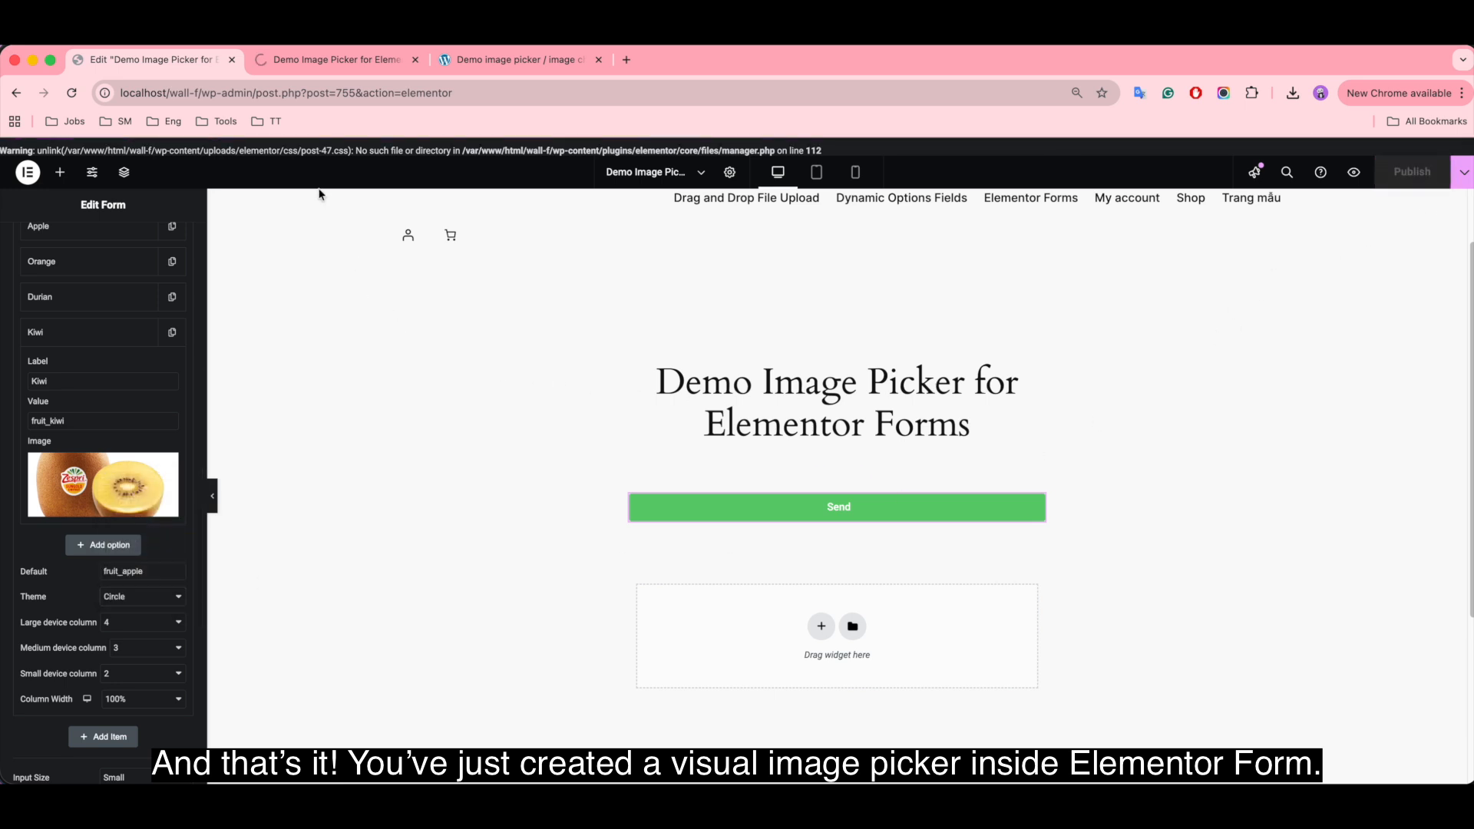
left_click(330, 60)
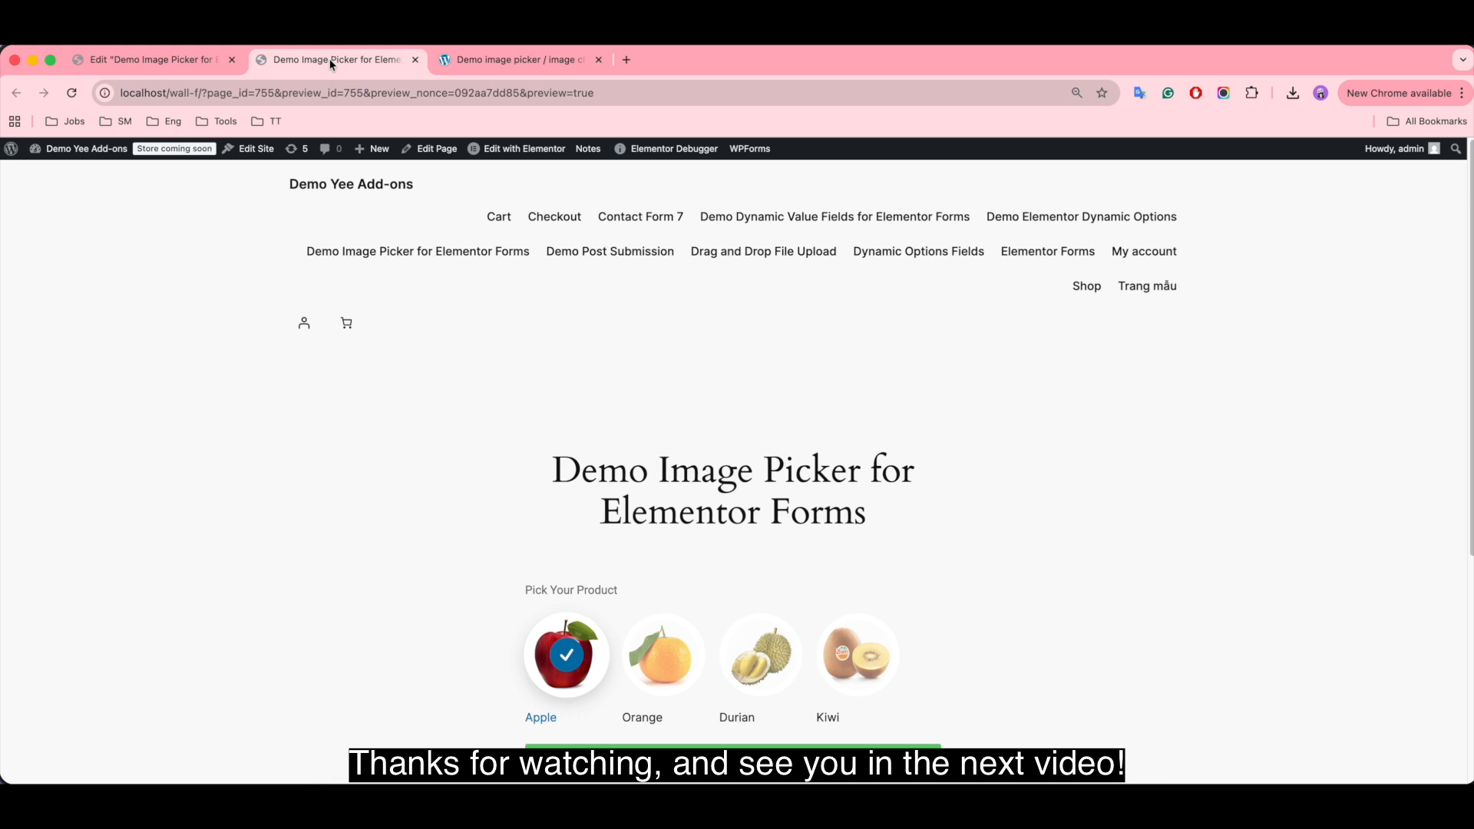
scroll(951, 579, "down", 1)
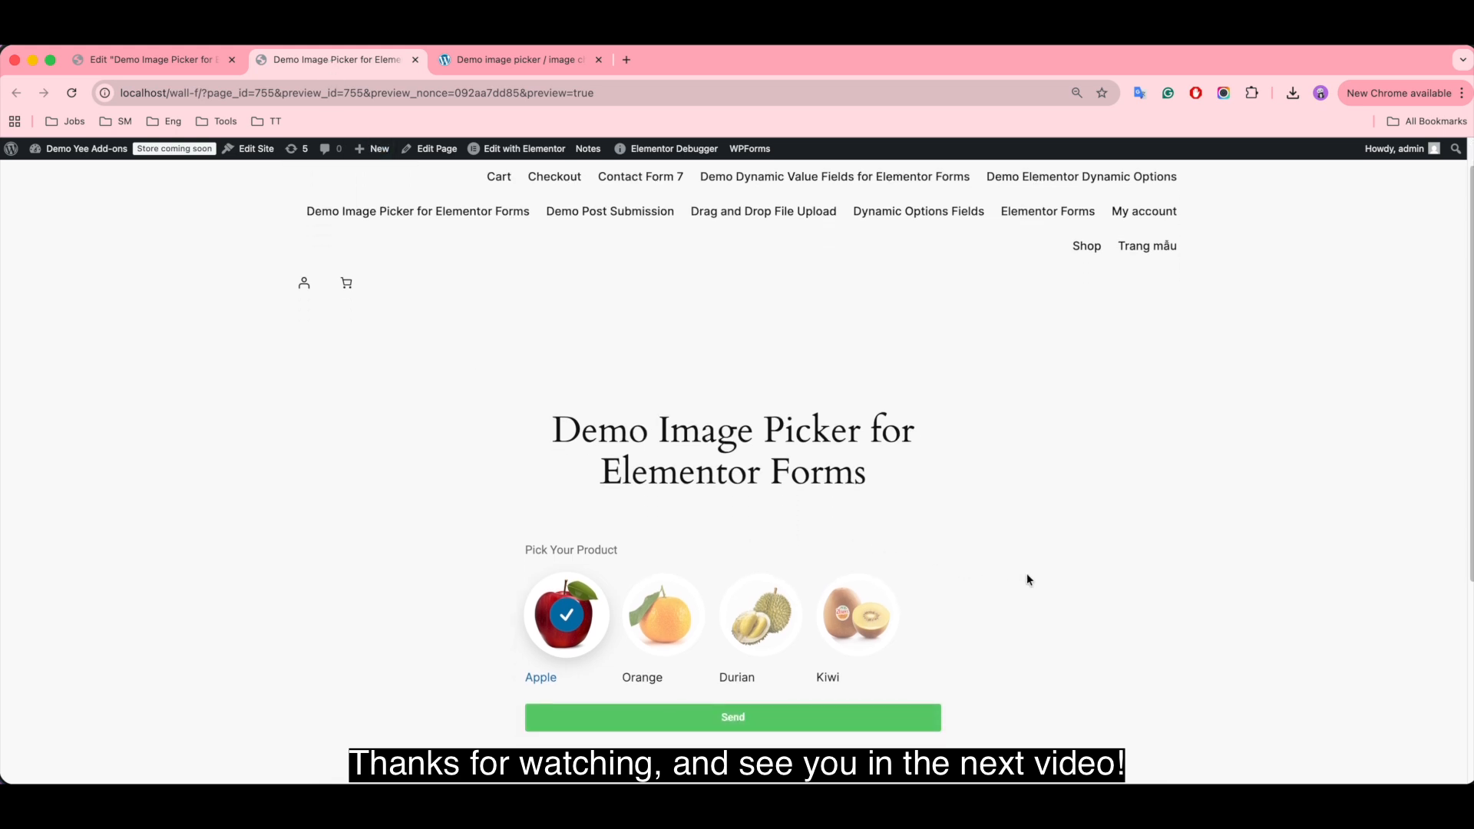